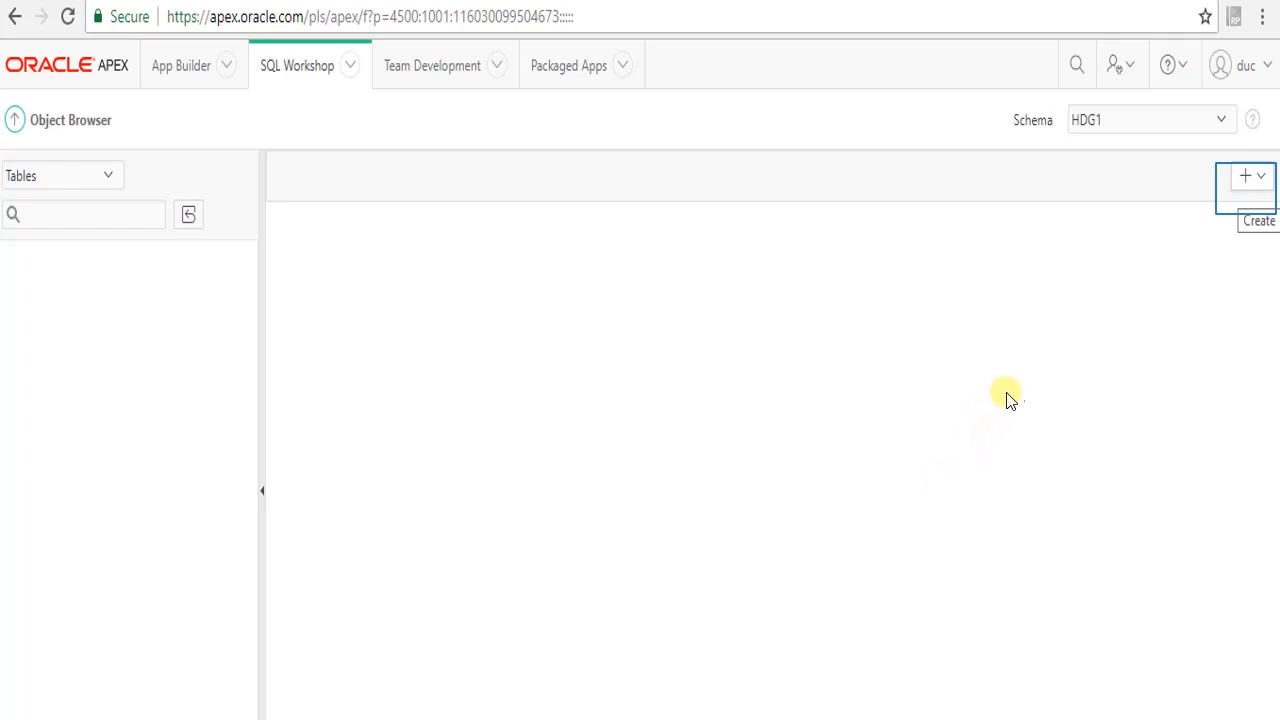
Start creating a new table in the HDG1 schema and name it TICKETS.
click(1247, 188)
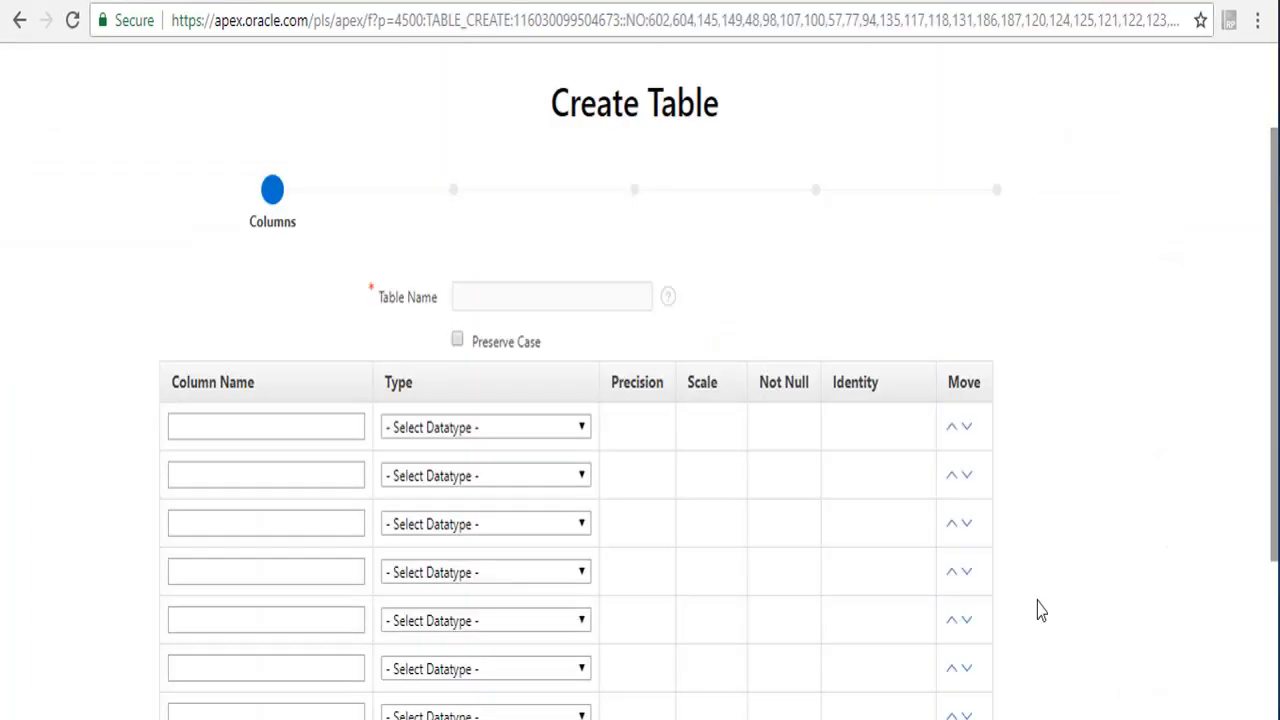
scroll(1041, 610, down, 1)
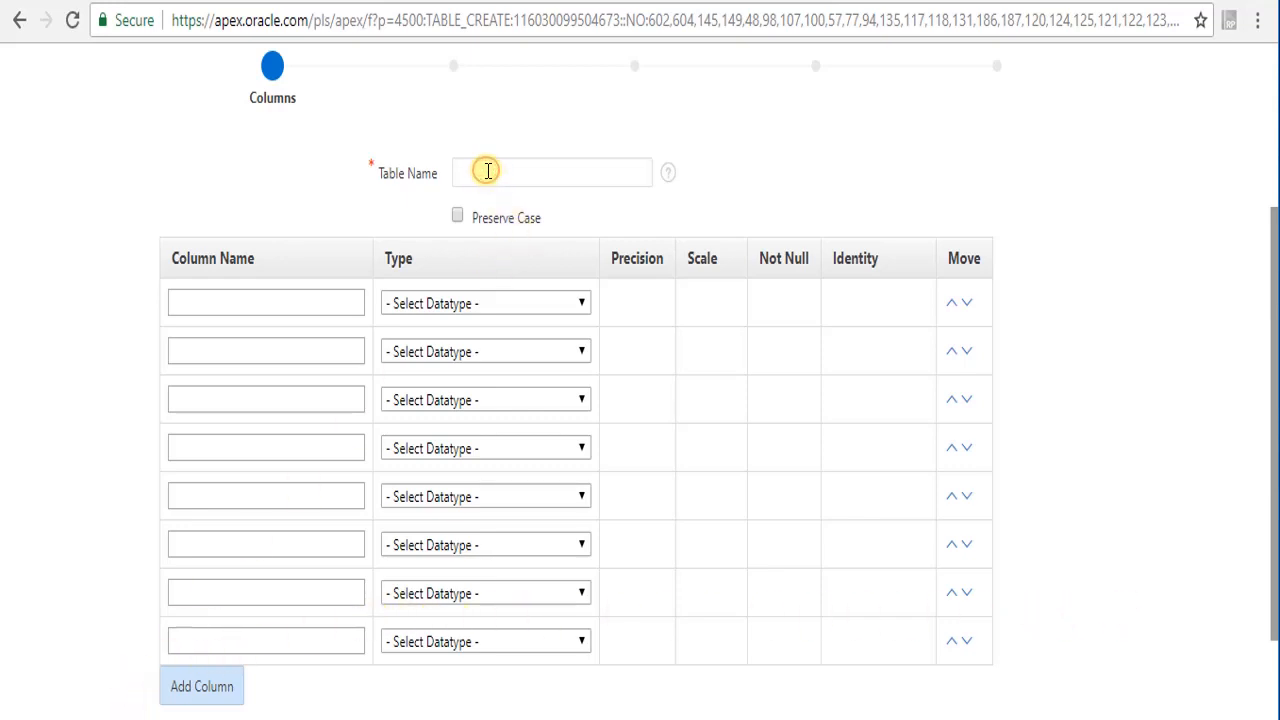
click(487, 171)
text(TICKE)
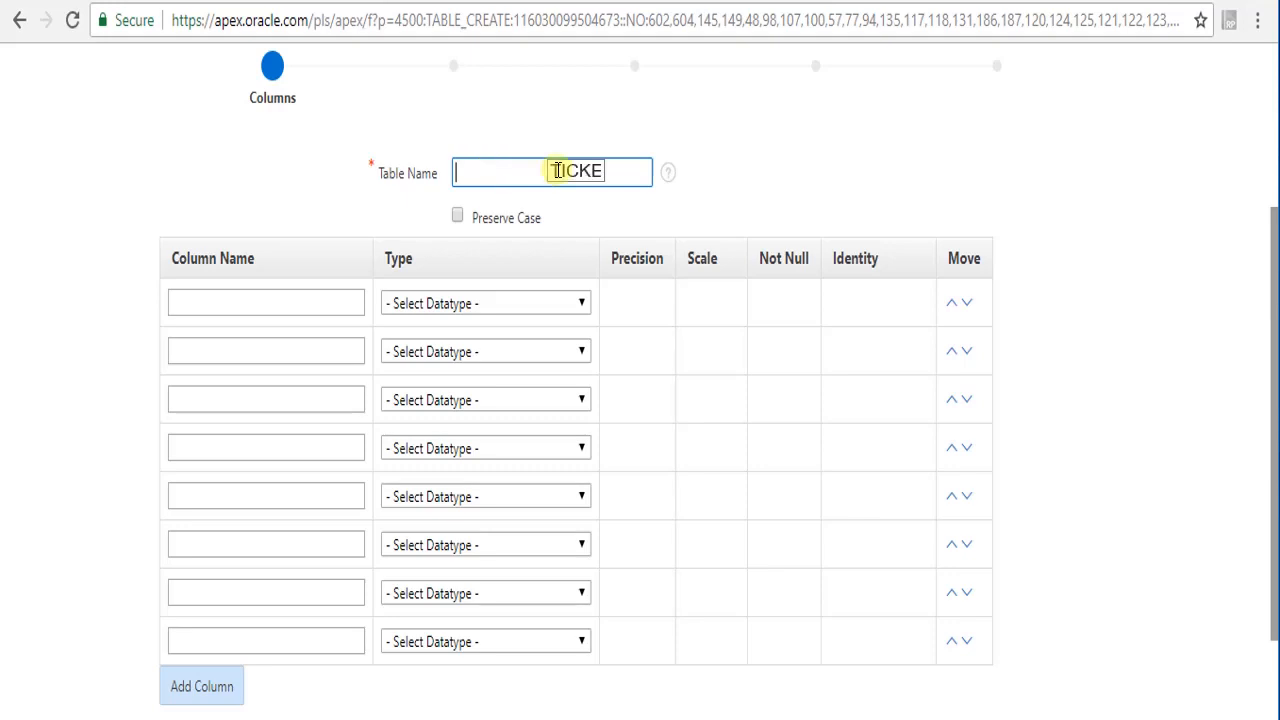
key(Escape)
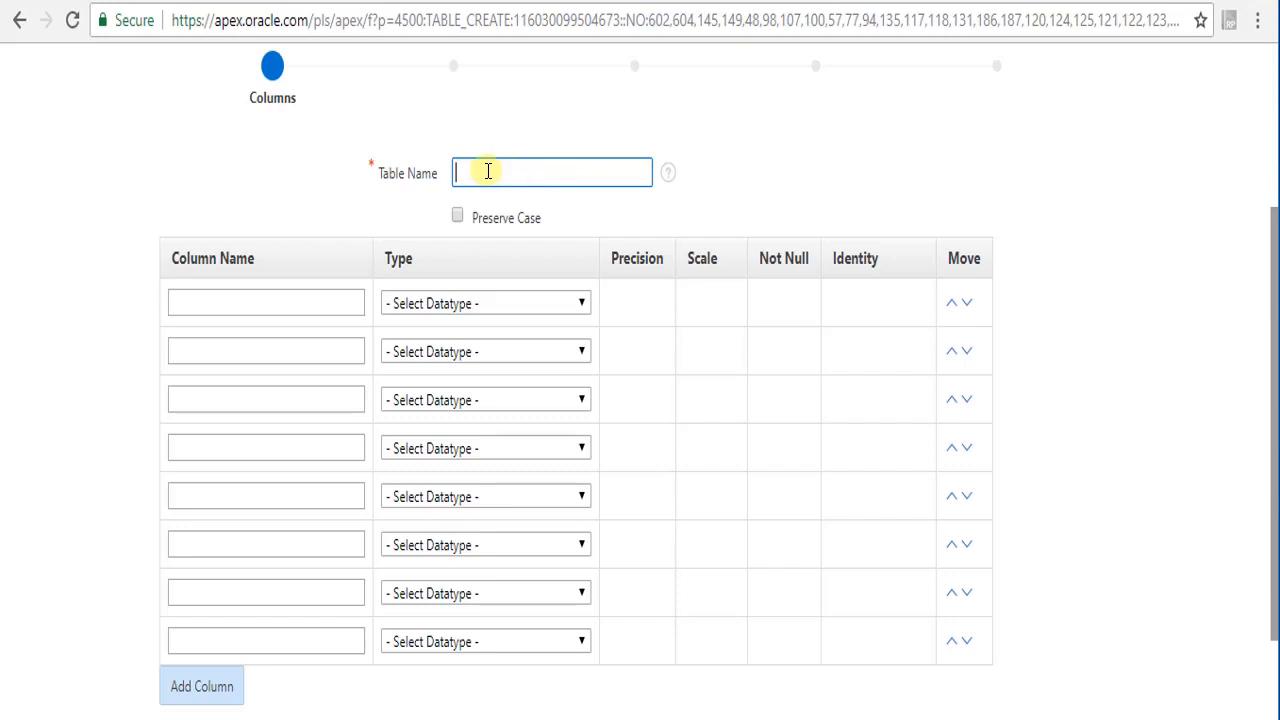
text(T)
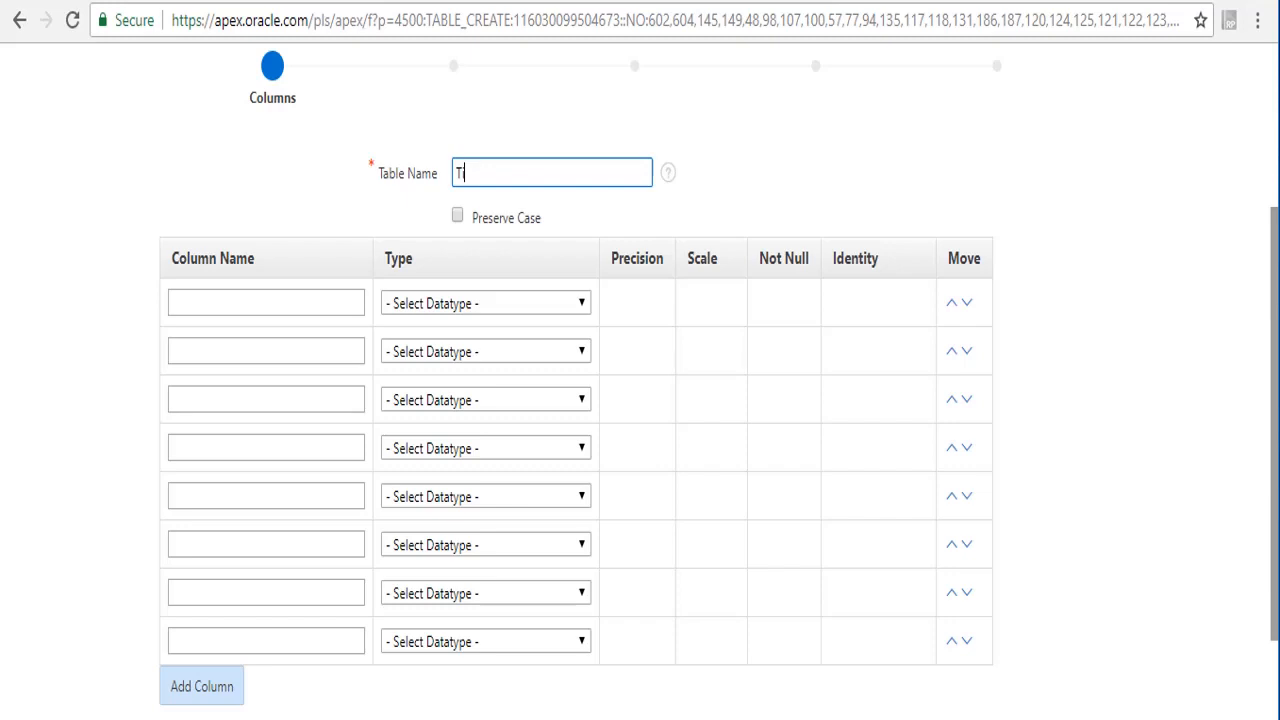
text(ICKETS)
key(Tab)
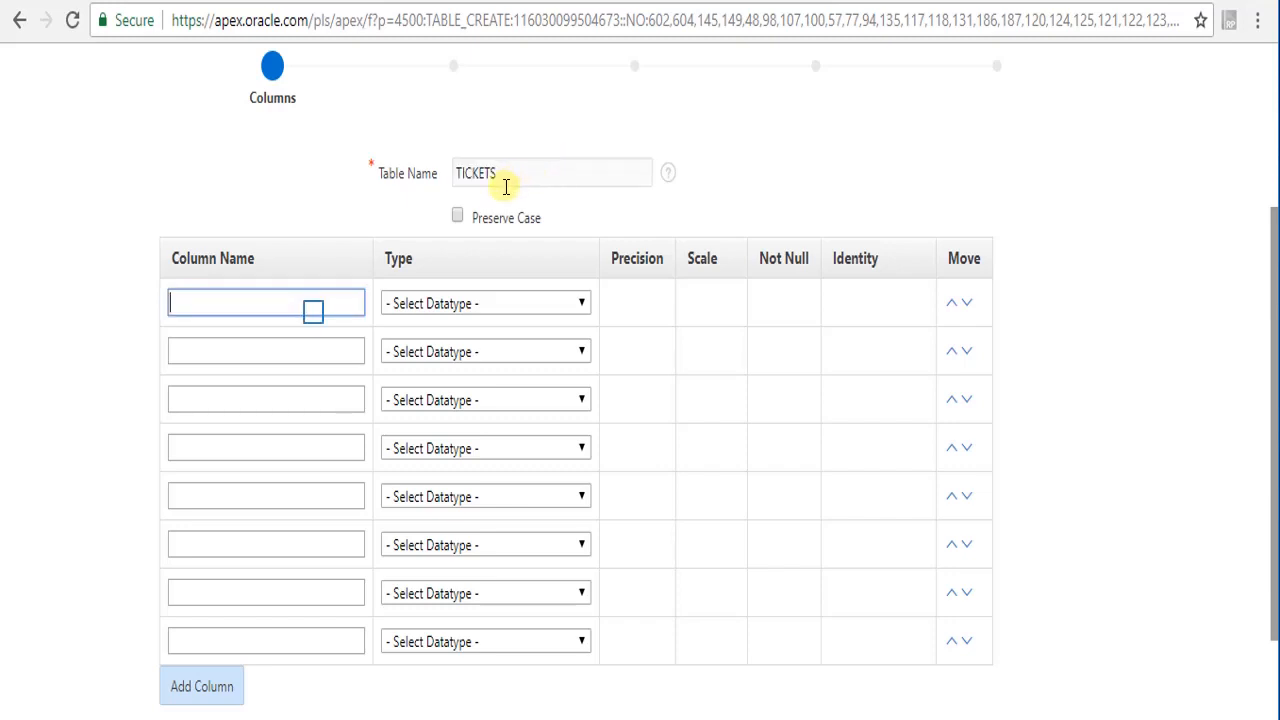
Define the first column as TICKET_ID with the NUMBER datatype.
text(T)
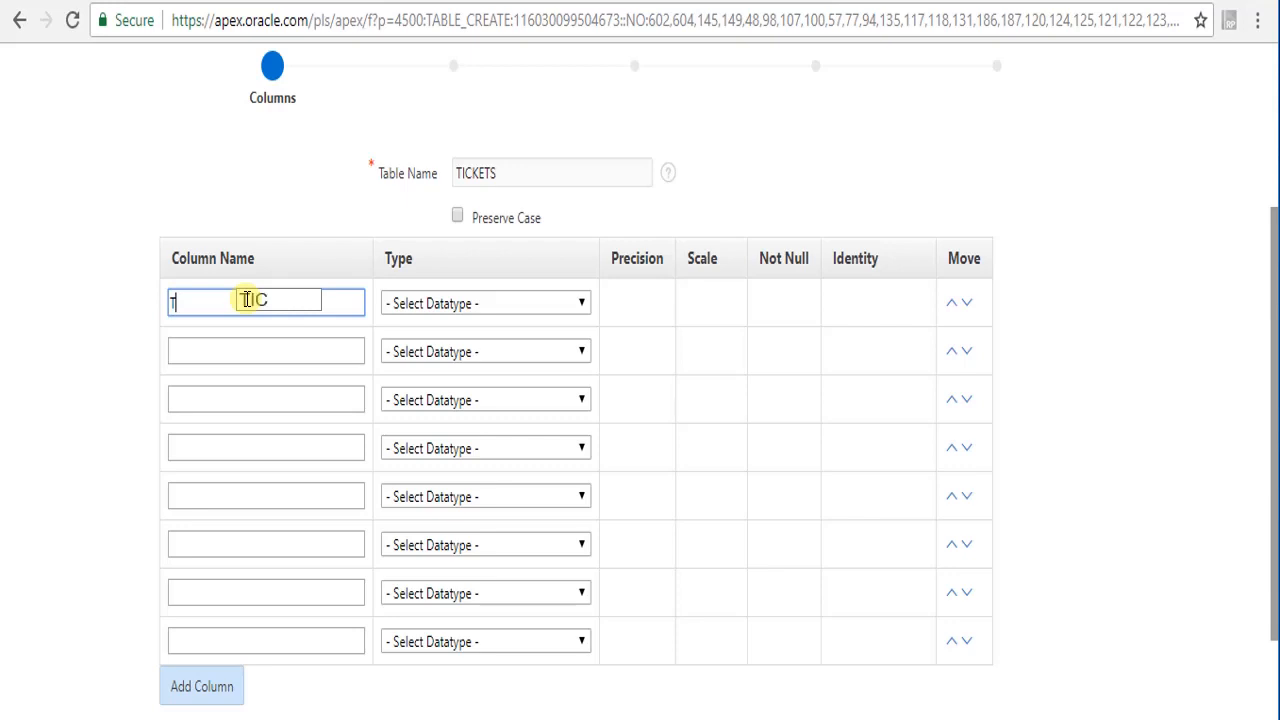
text(ICKET_ID)
key(Tab)
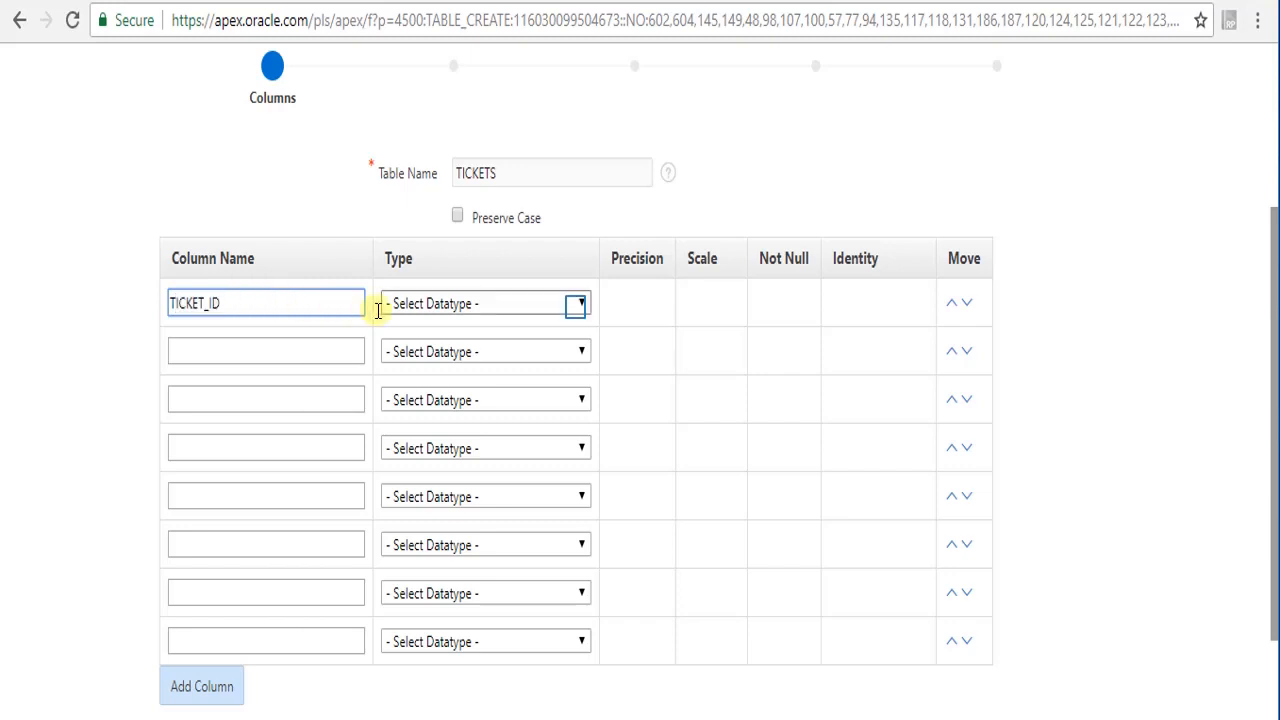
click(578, 306)
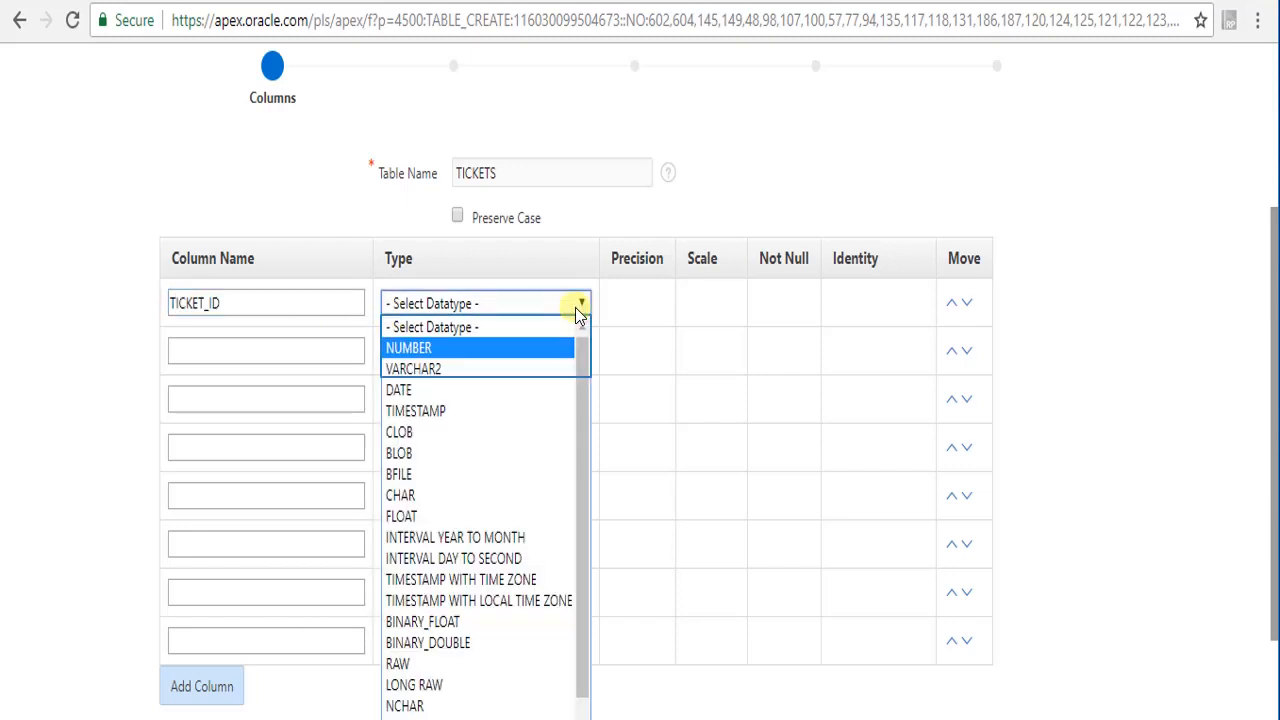
click(520, 345)
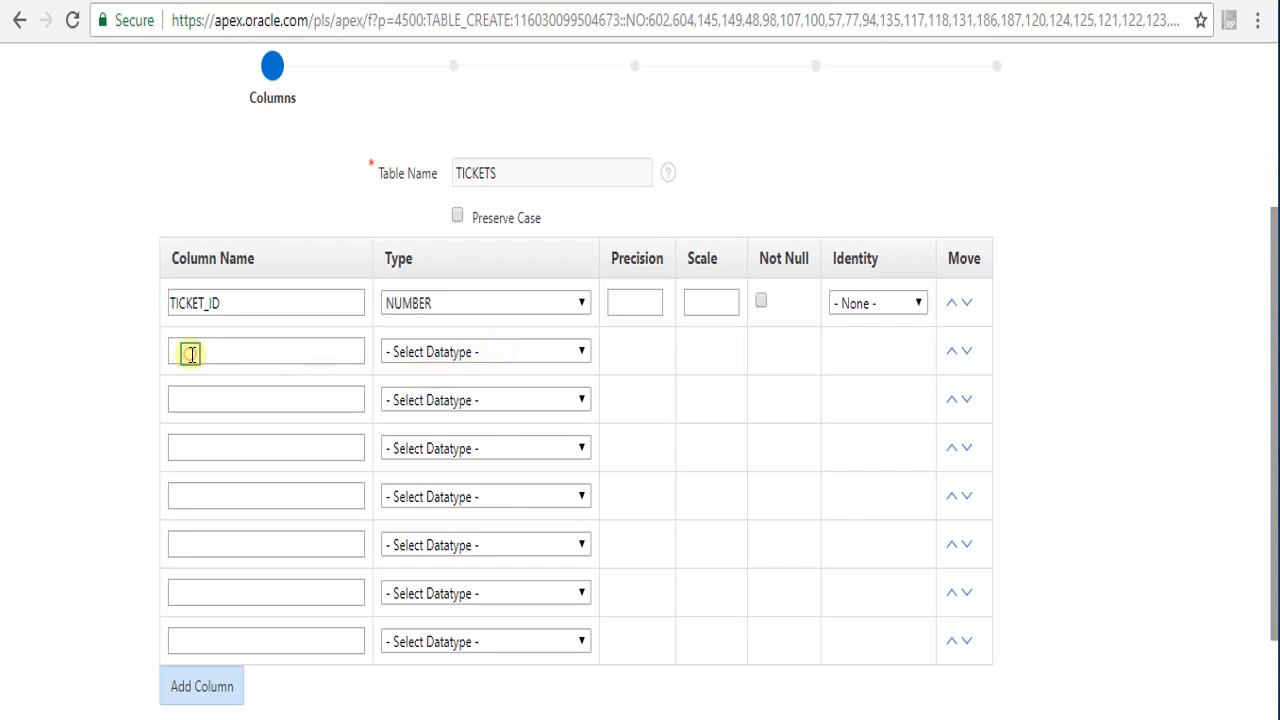
Define the second column as SUBJECT with datatype VARCHAR2, scale 255 and the Not Null option.
click(191, 354)
text(SUB)
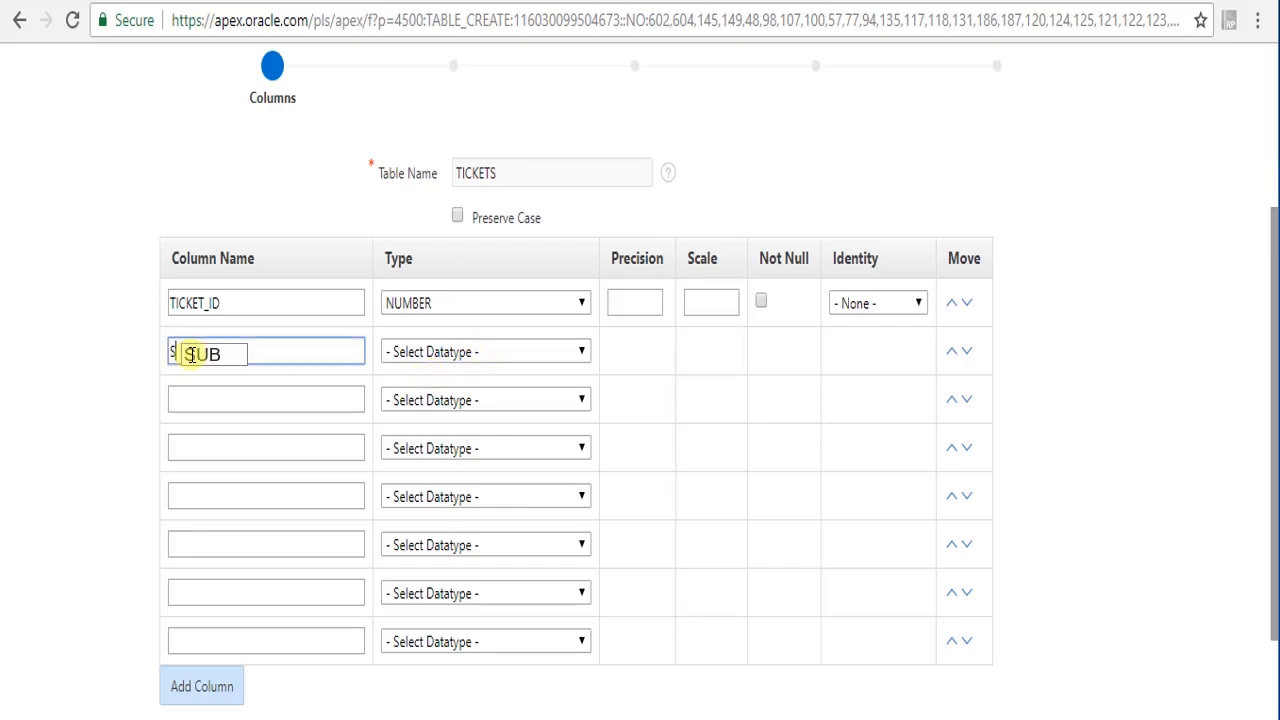
text(JECT)
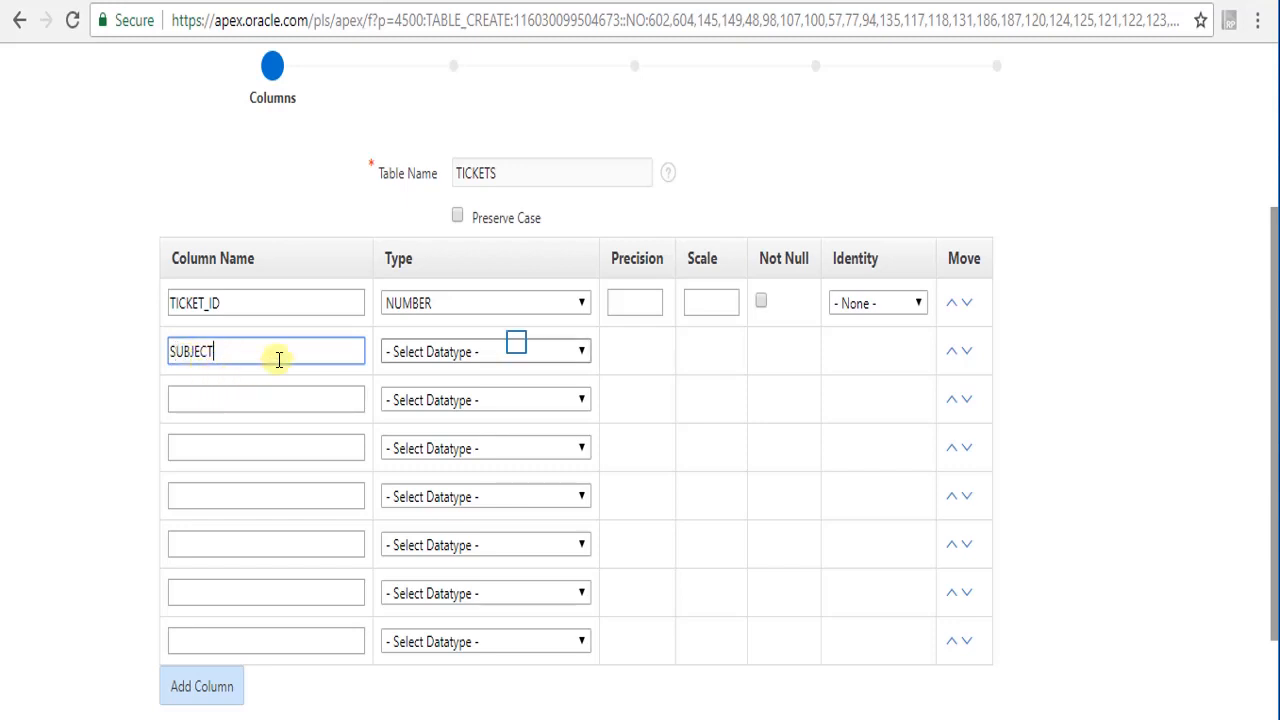
click(517, 349)
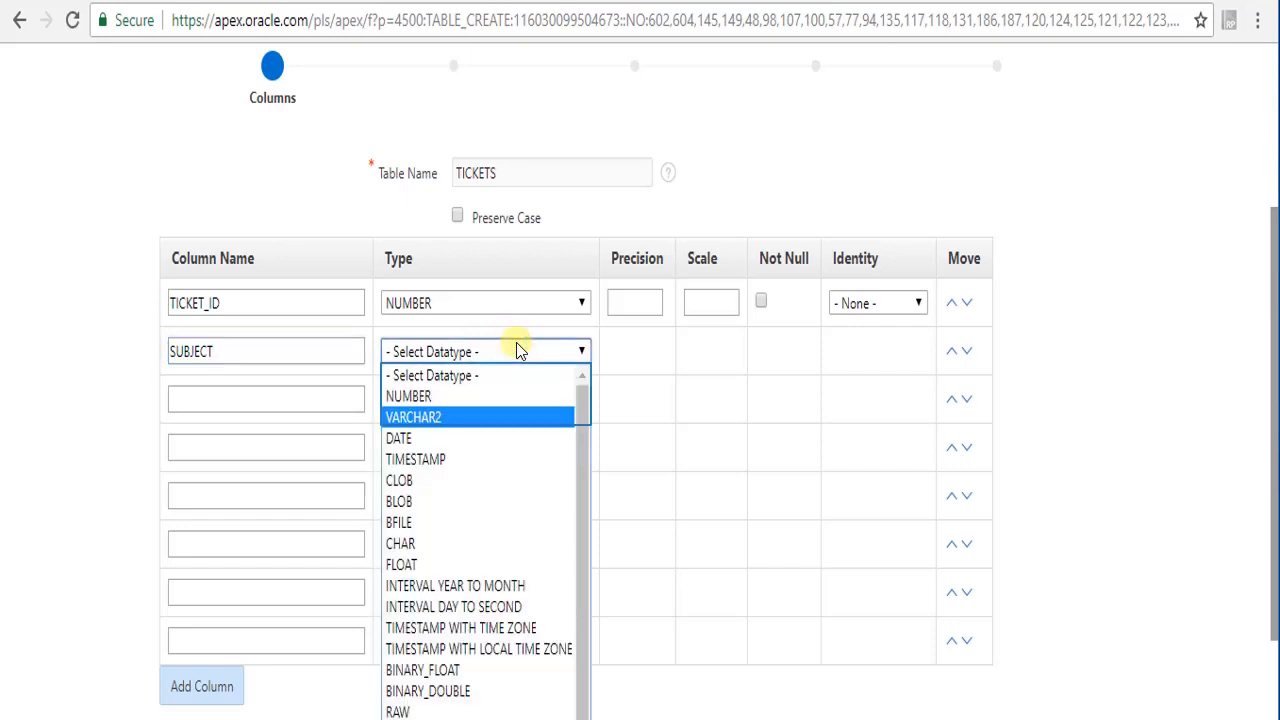
click(474, 417)
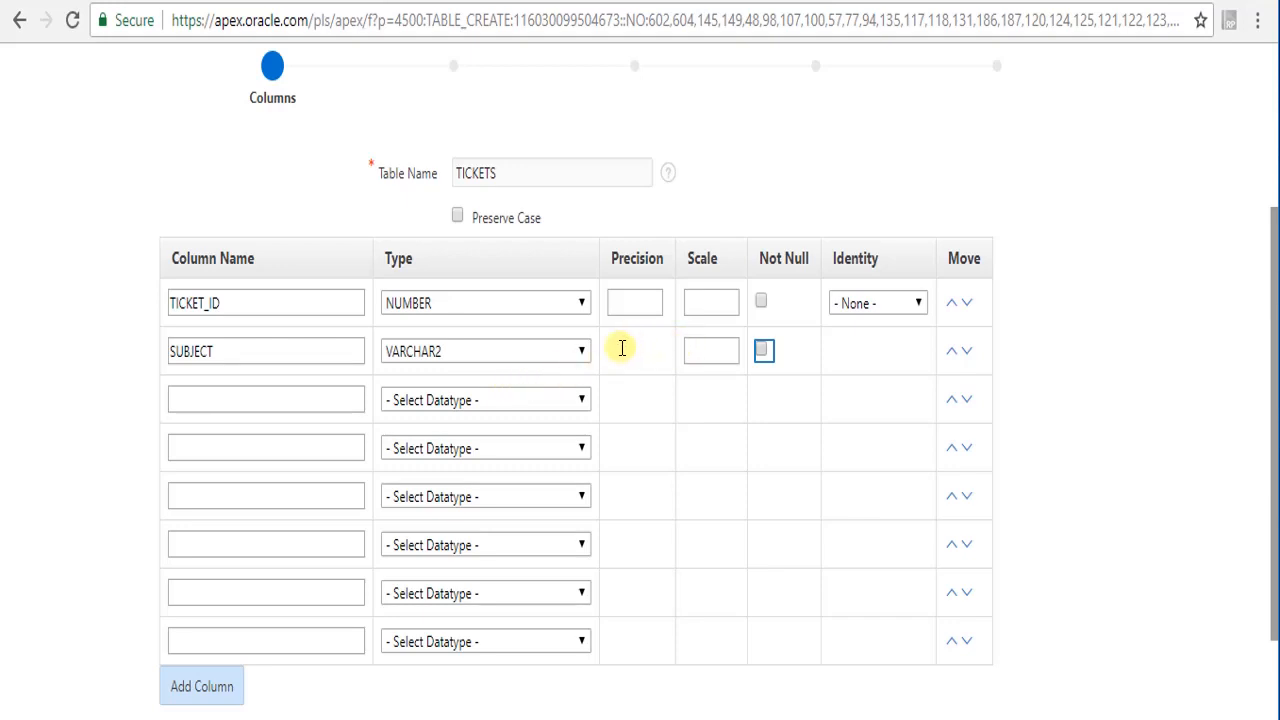
click(762, 350)
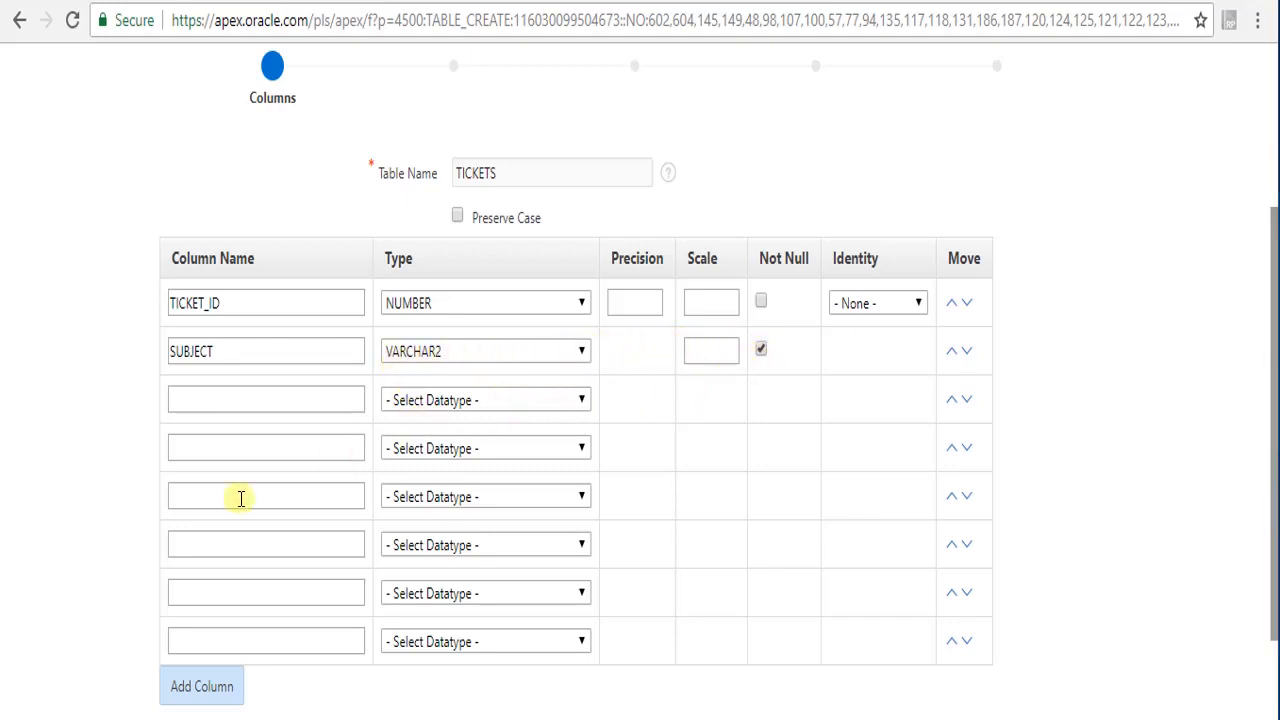
click(702, 351)
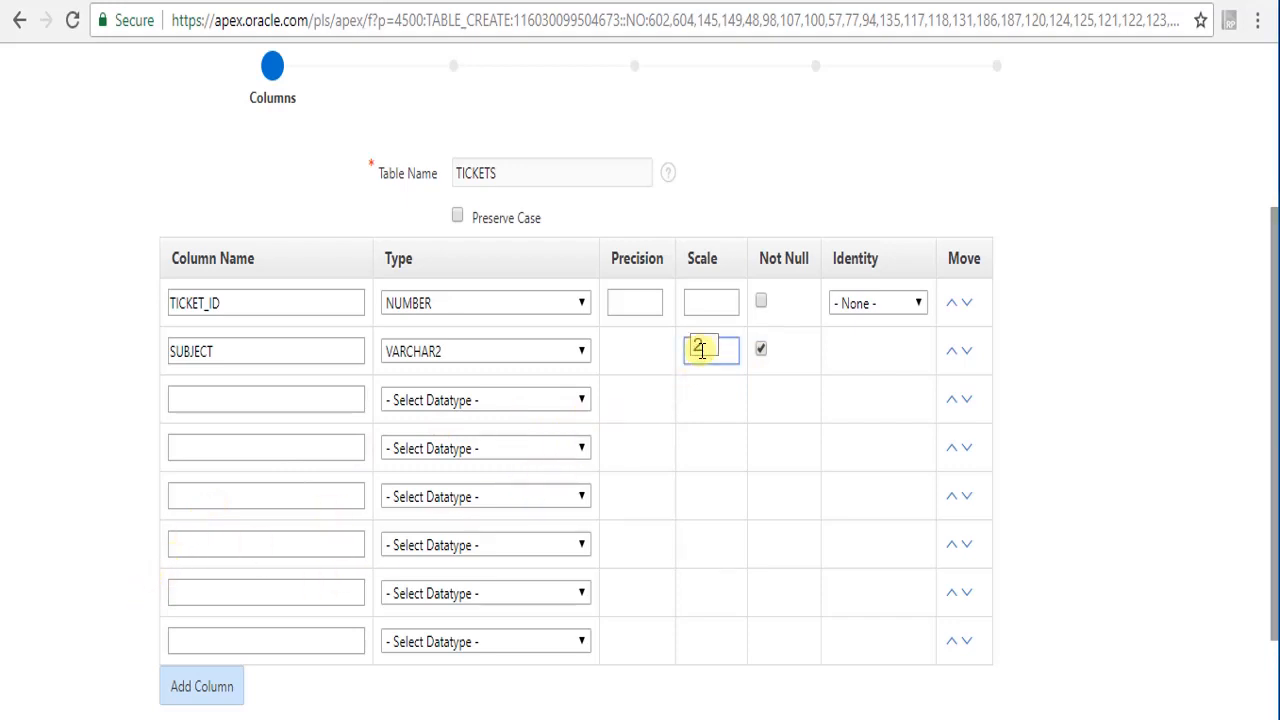
text(255)
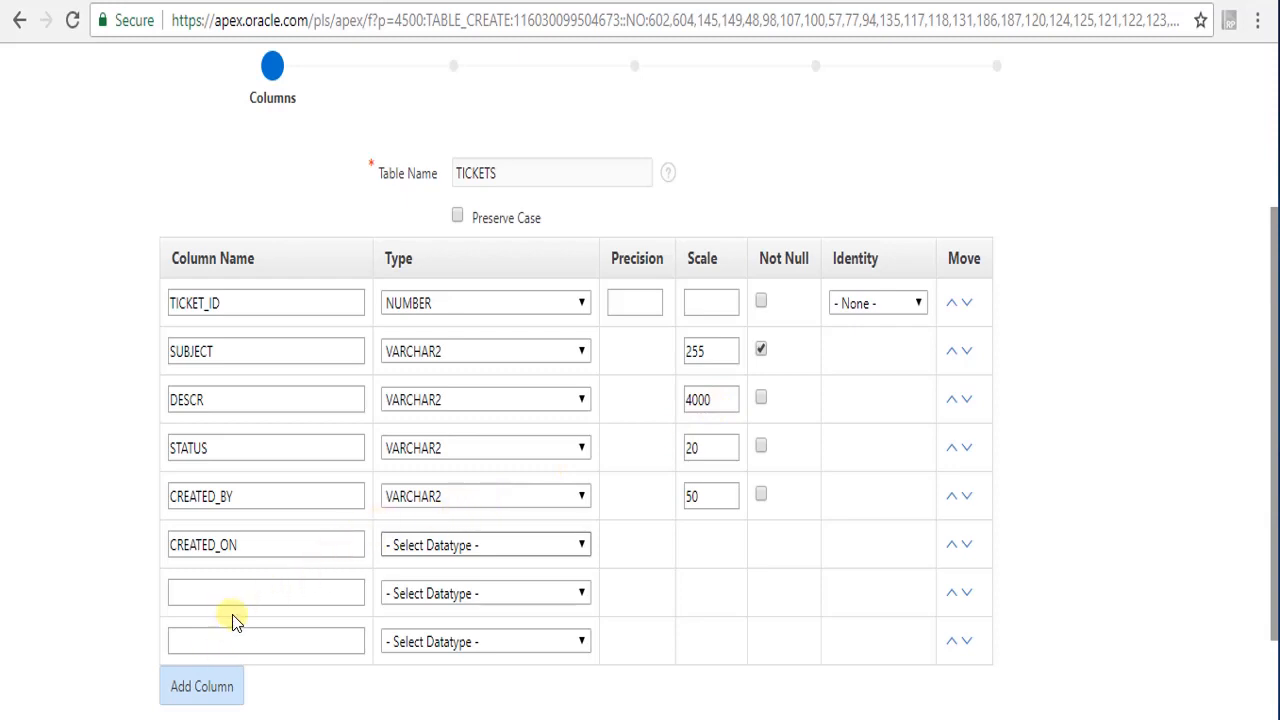
Set the CREATED_ON column's datatype to DATE and make it Not Null.
click(570, 545)
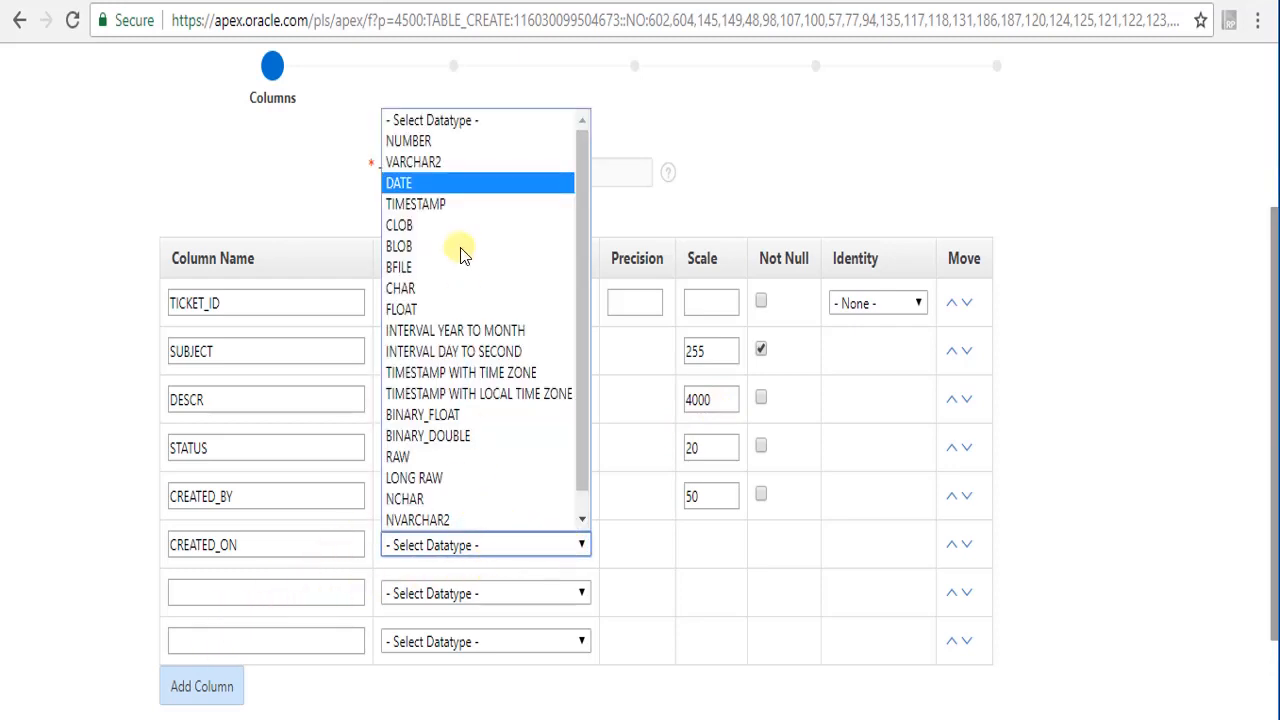
click(426, 189)
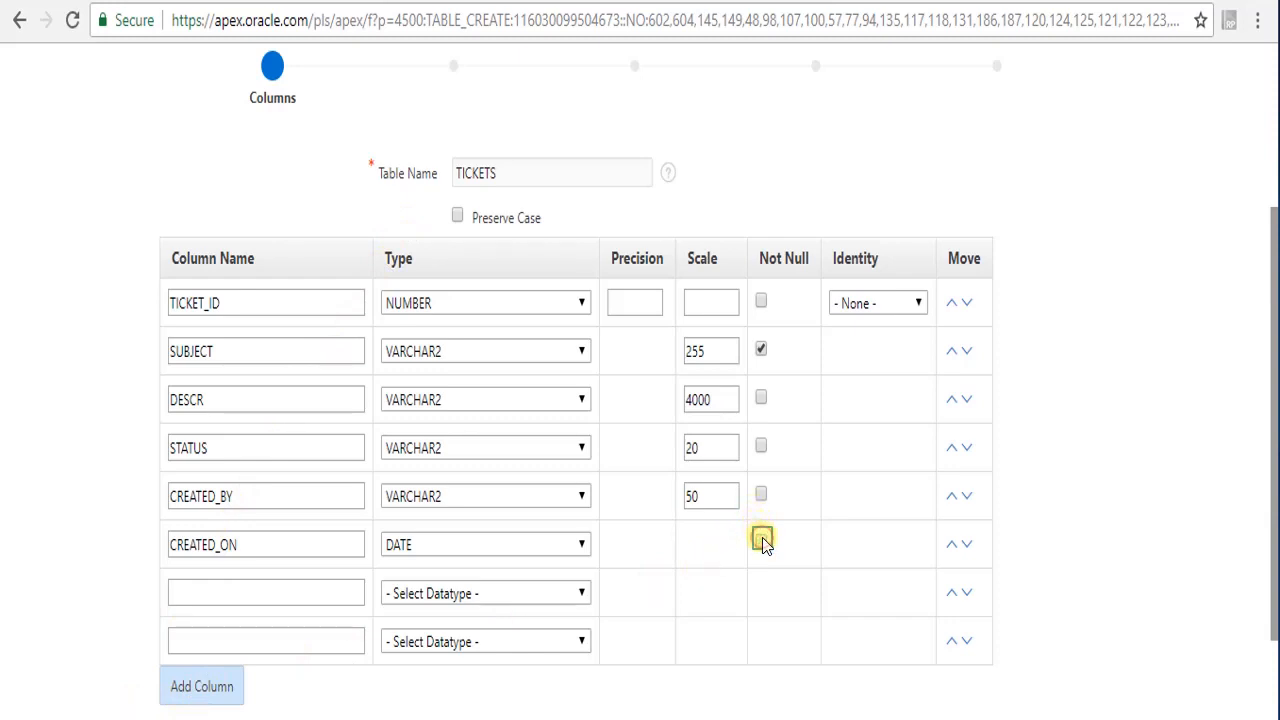
click(761, 540)
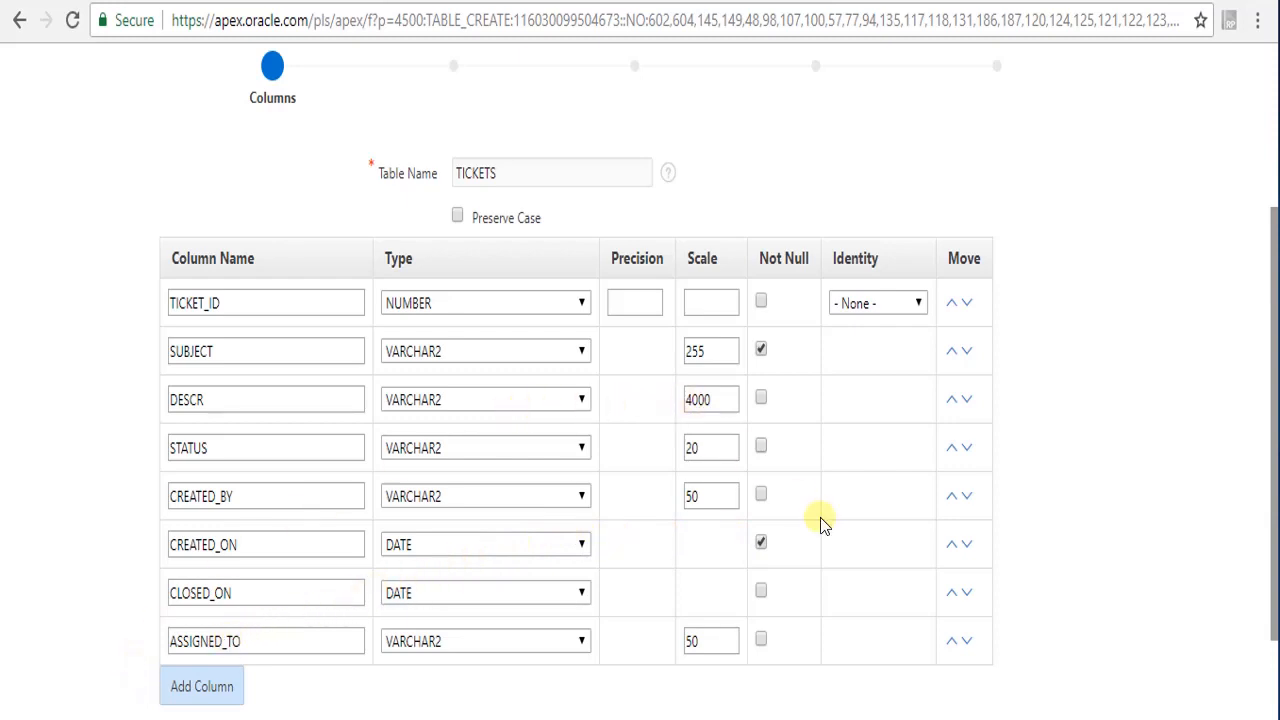
Make the STATUS column Not Null and continue to the table's primary key settings.
click(761, 446)
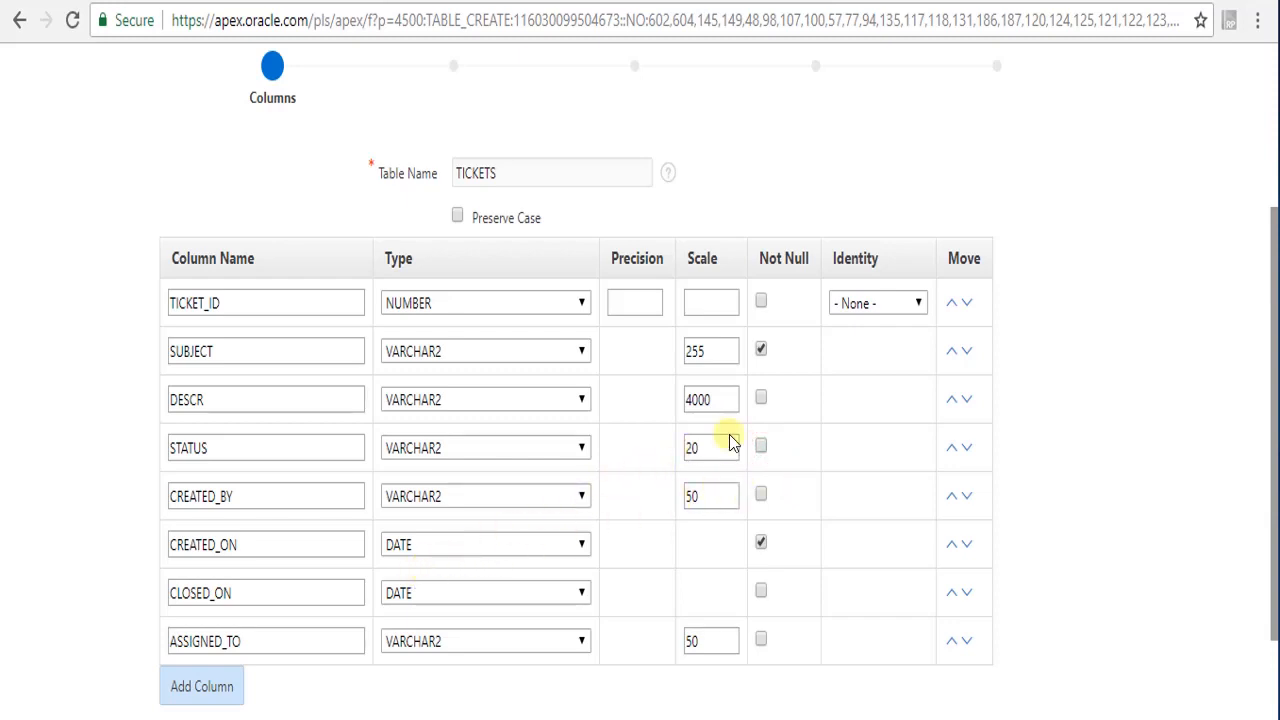
scroll(811, 406, up, 3)
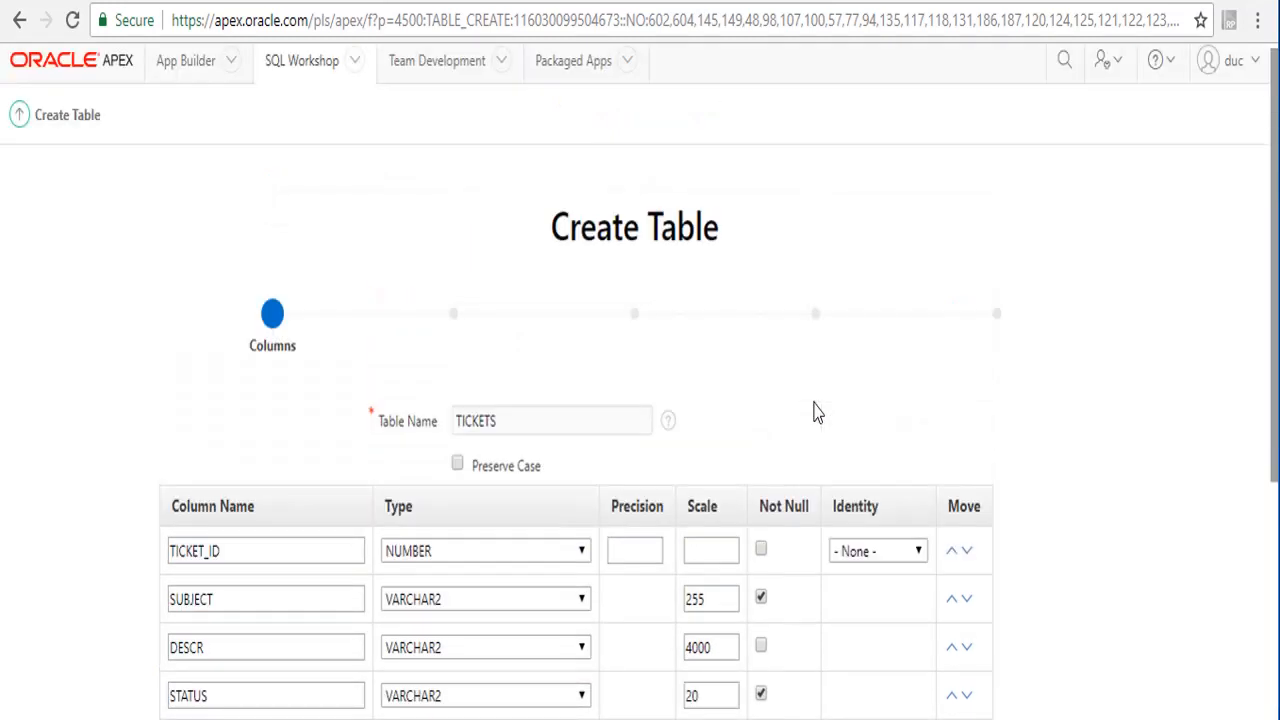
scroll(815, 412, down, 4)
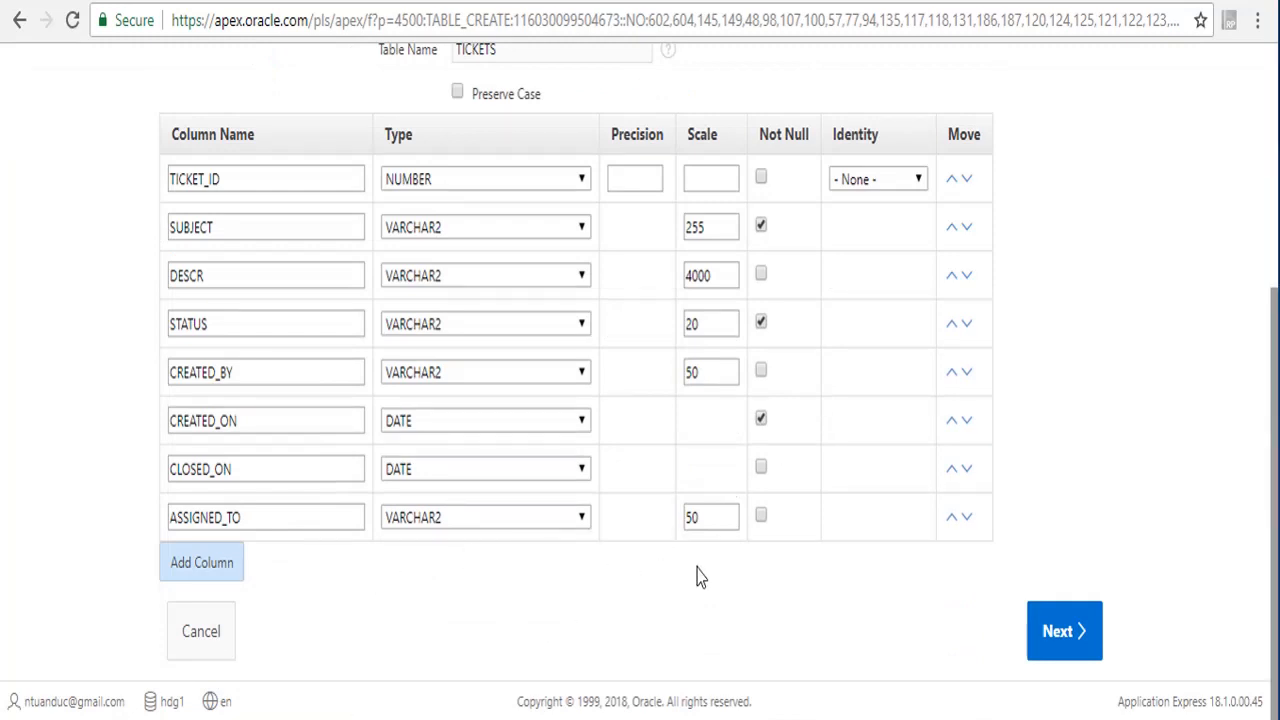
click(1077, 633)
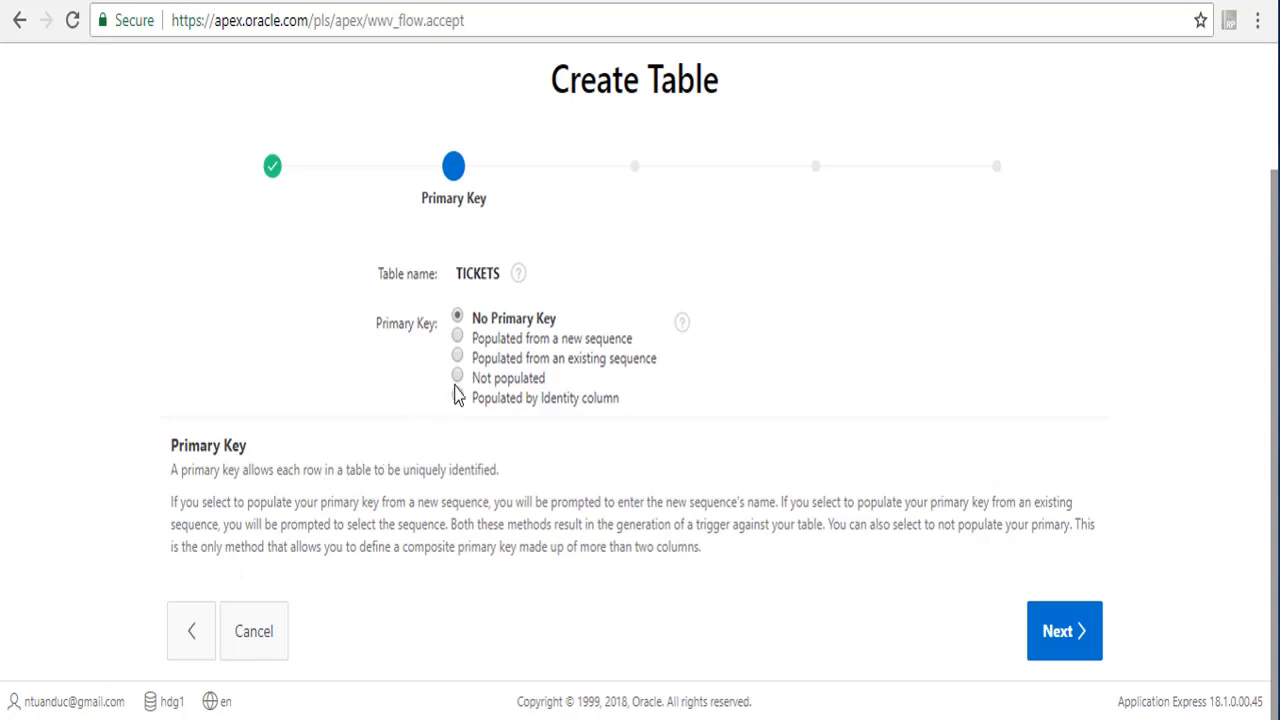
Set the primary key to TICKET_ID(NUMBER), populated from a new sequence, and continue to the foreign key settings.
click(490, 342)
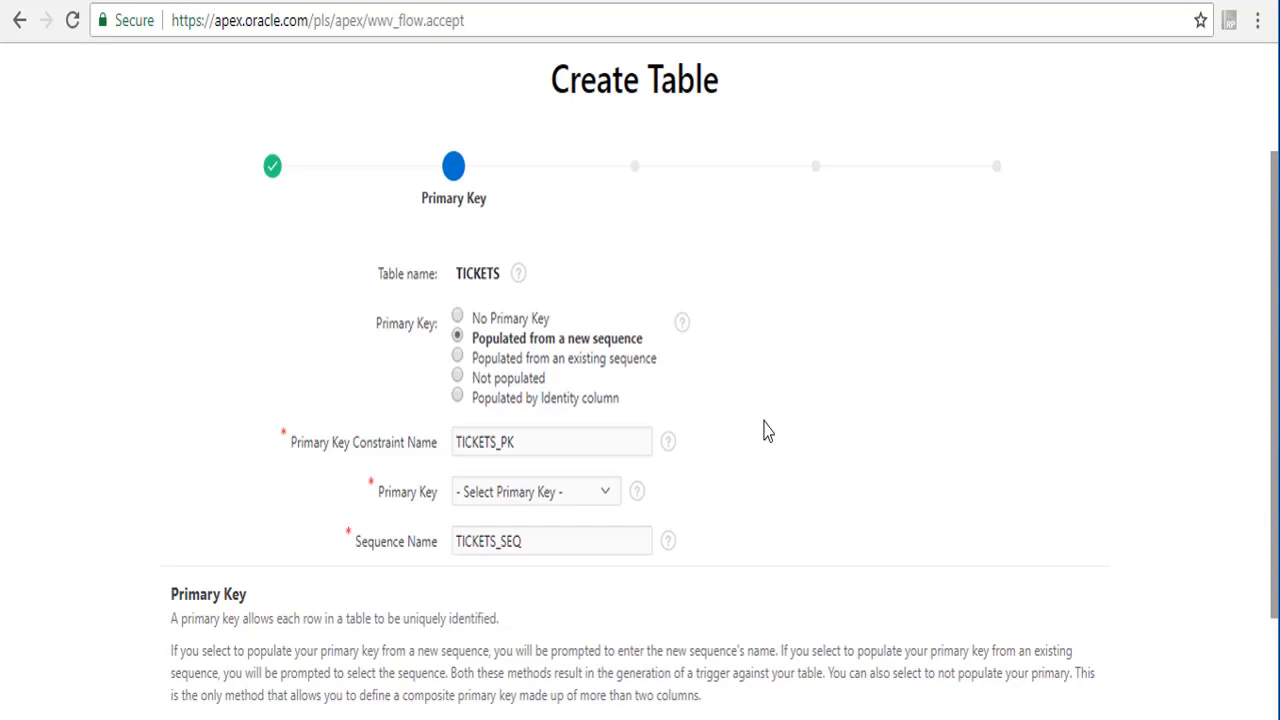
click(604, 496)
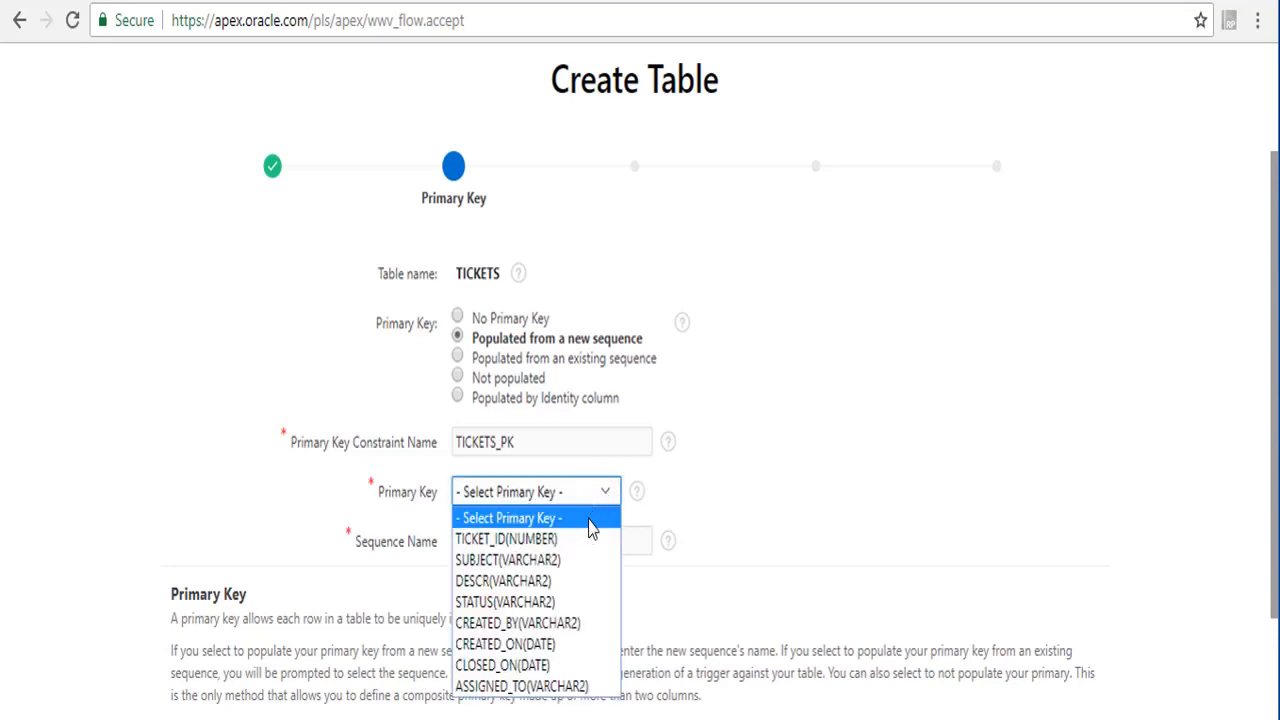
click(569, 537)
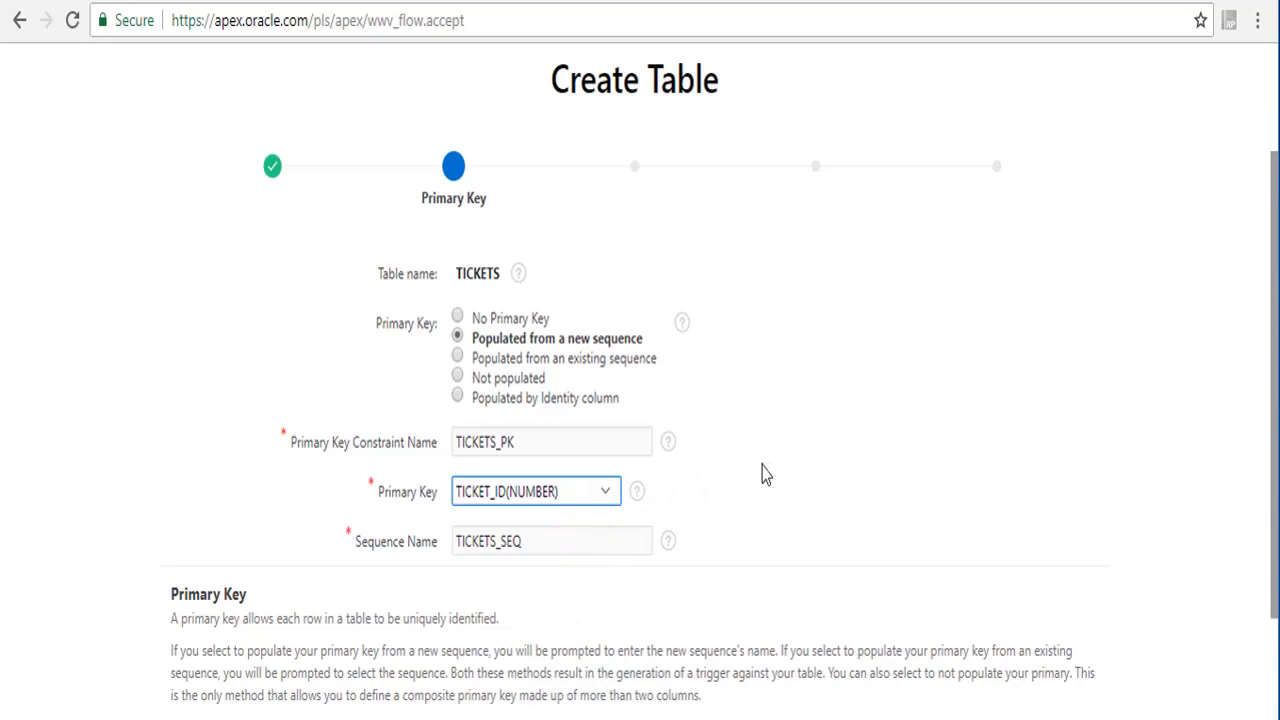
scroll(783, 449, down, 2)
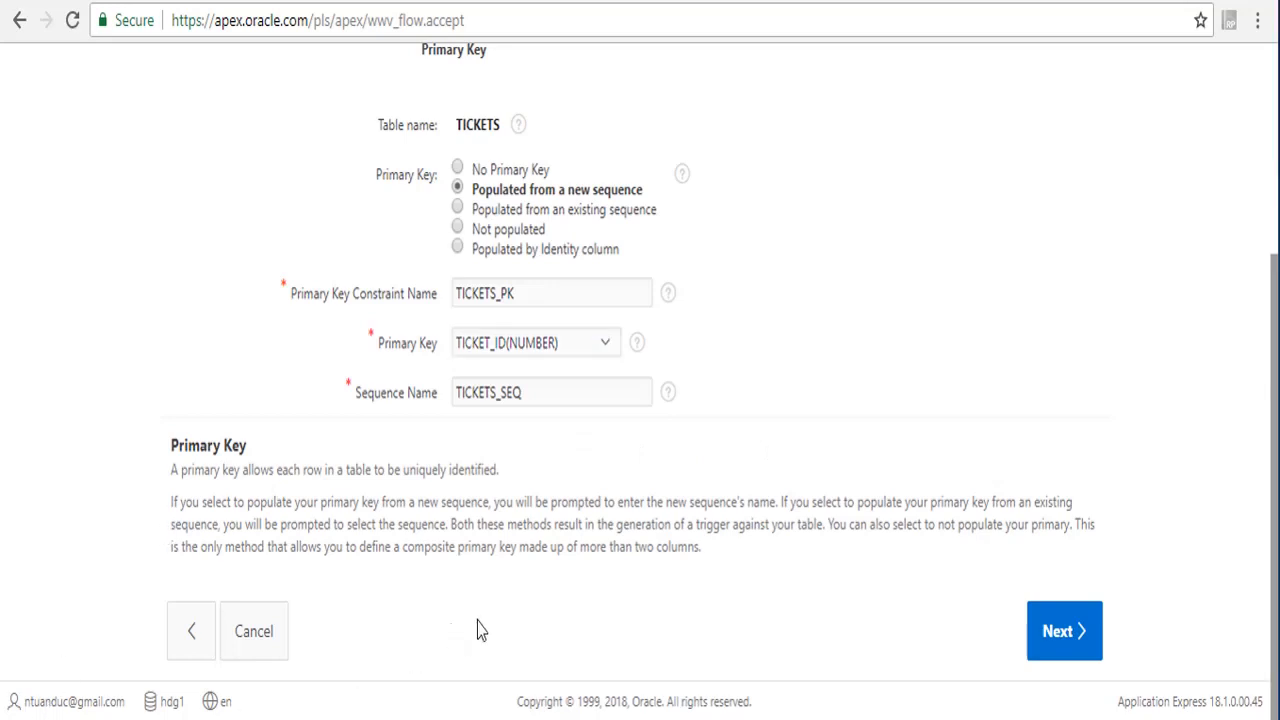
click(1072, 632)
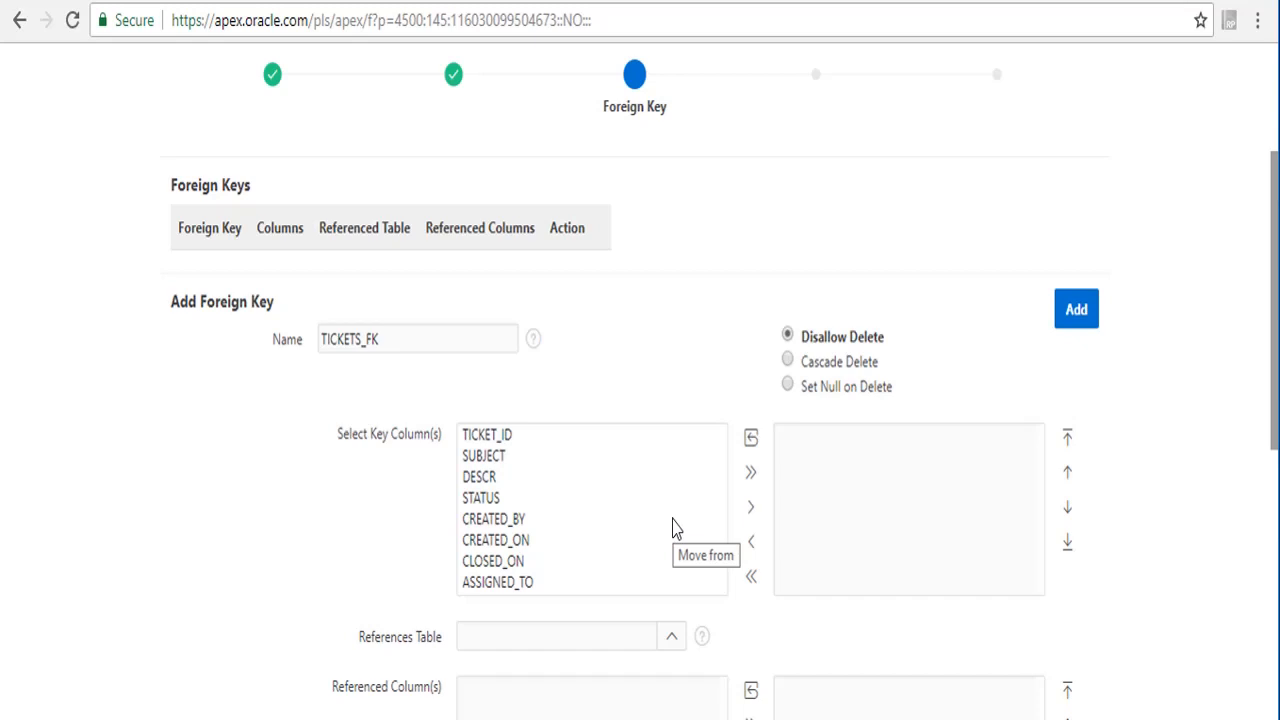
Skip the foreign key definition and continue to the table constraints.
scroll(673, 520, down, 1)
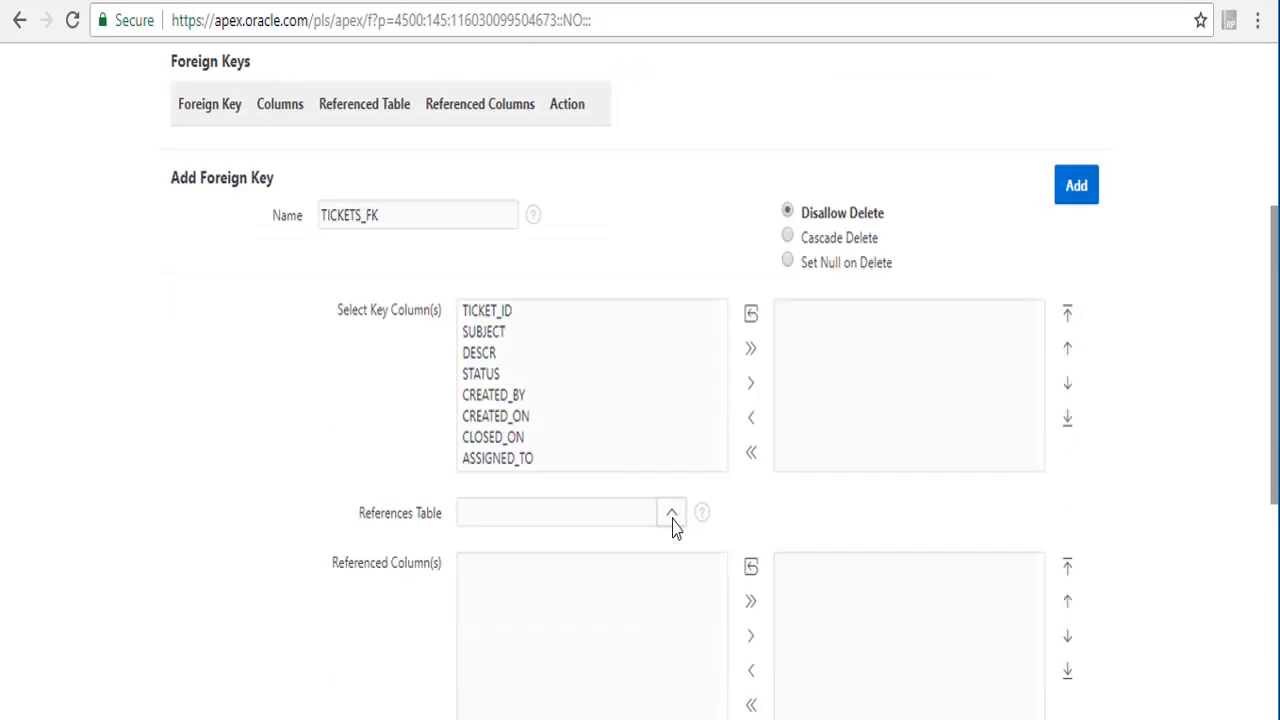
scroll(672, 521, down, 1)
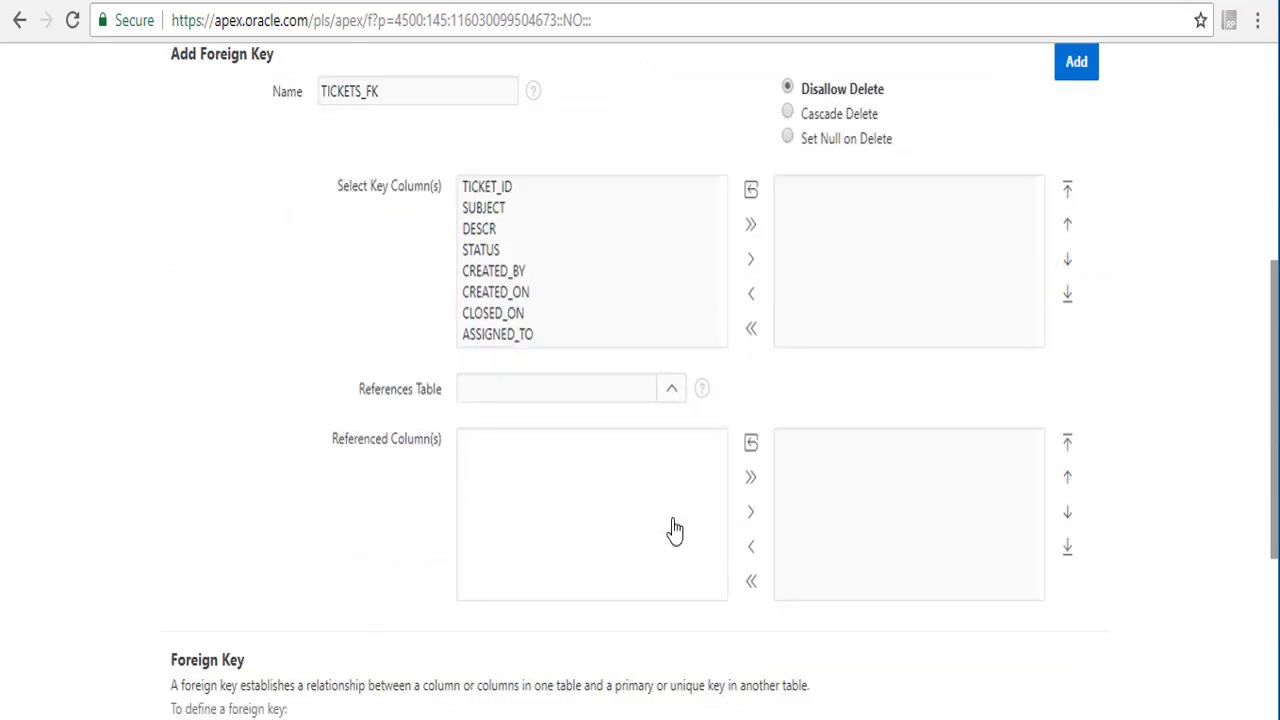
scroll(675, 528, down, 1)
scroll(673, 528, down, 2)
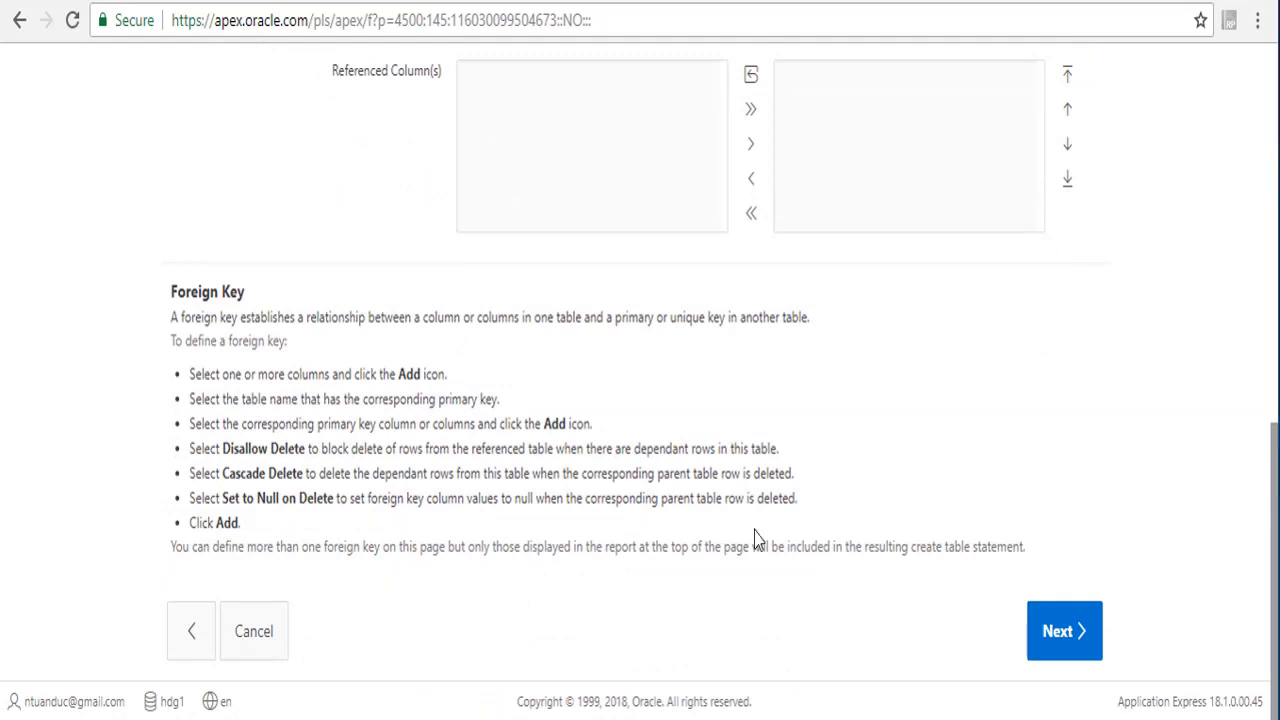
click(1064, 631)
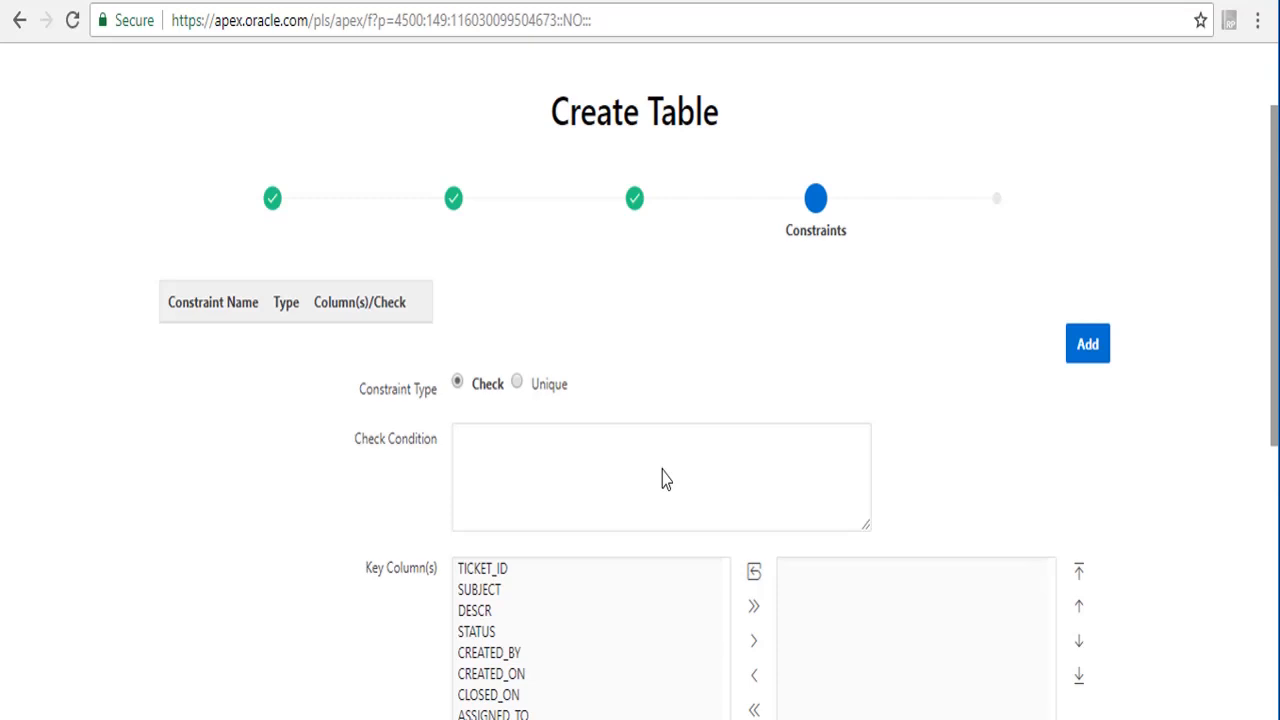
Leave the table without additional check or unique constraints and continue to the confirmation page.
scroll(661, 479, down, 2)
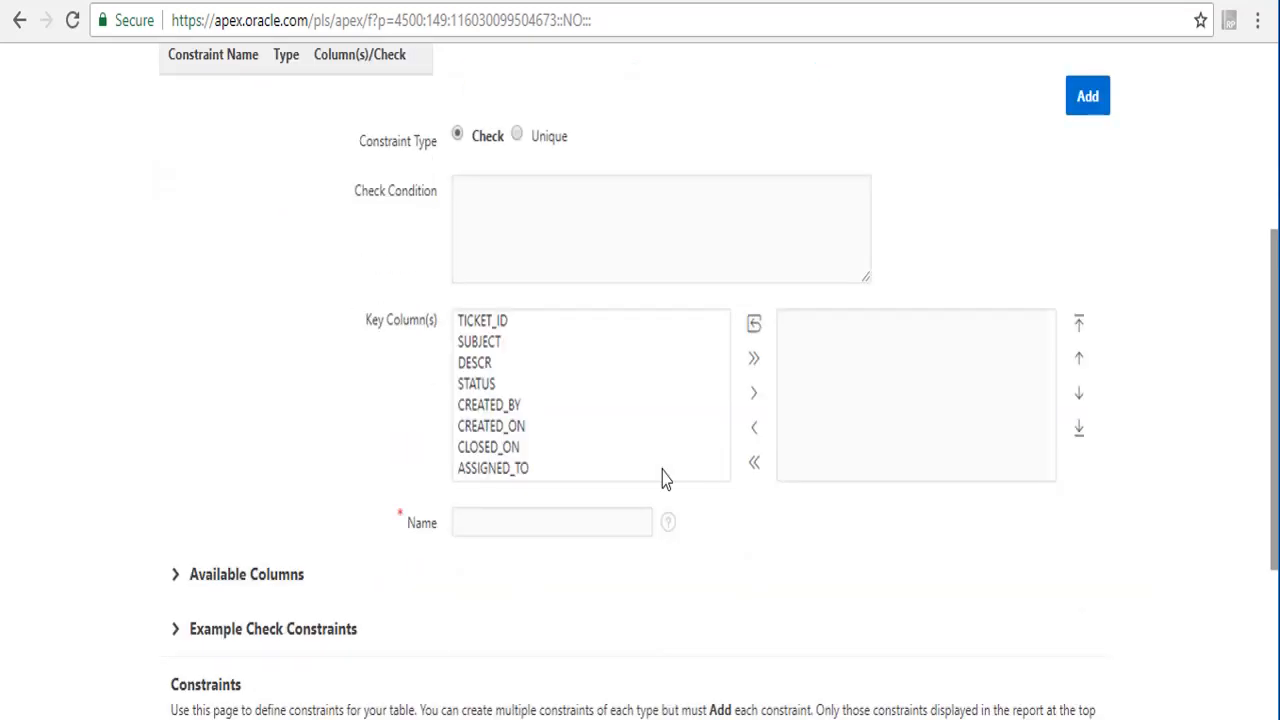
scroll(661, 479, down, 1)
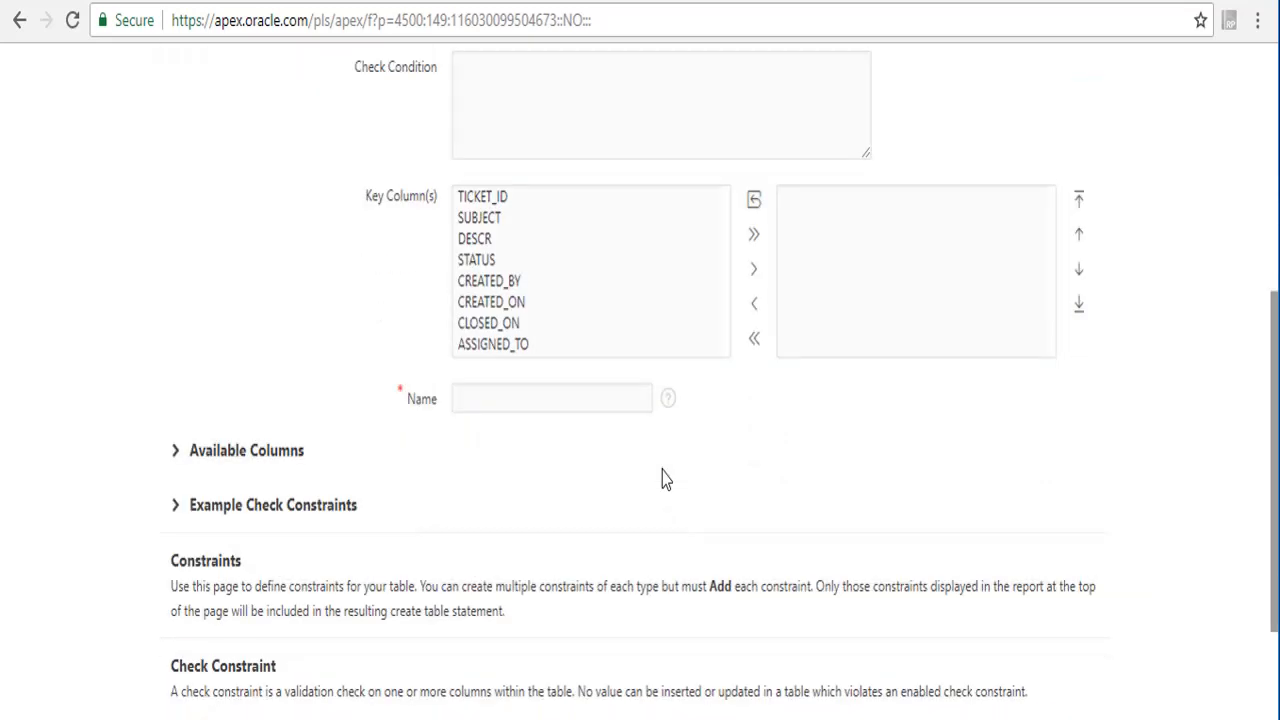
scroll(661, 479, down, 1)
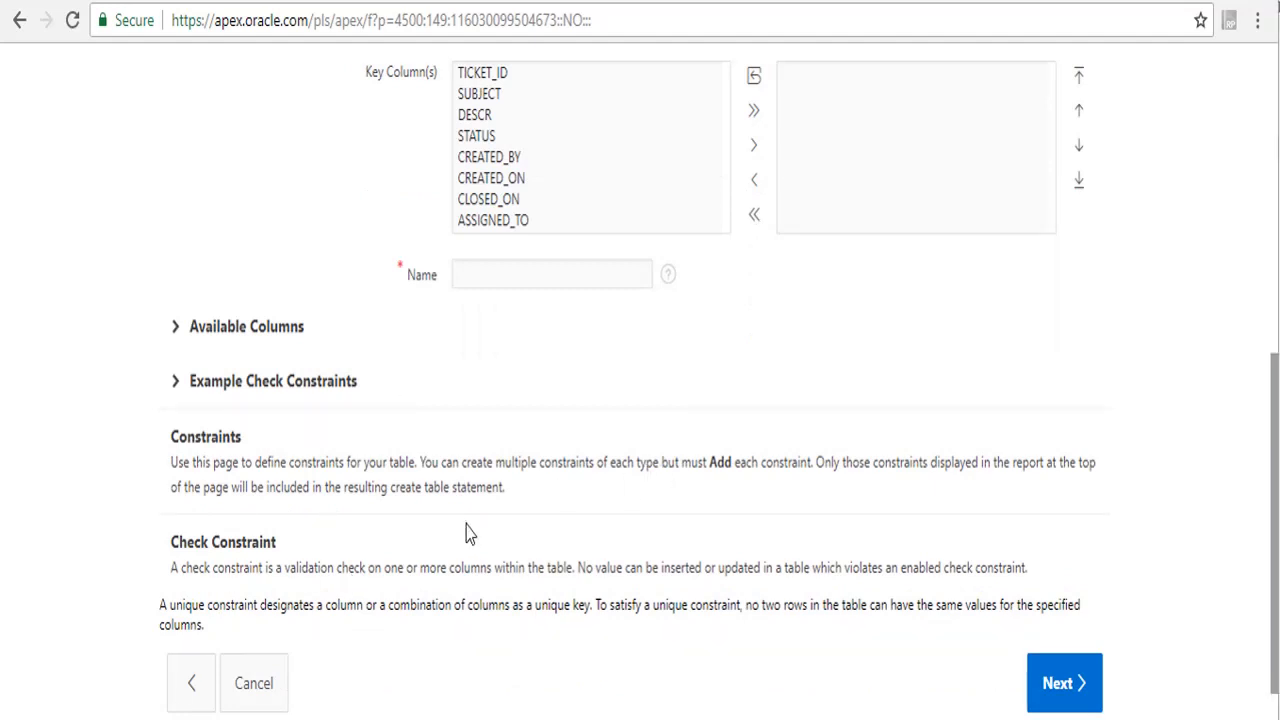
click(1060, 682)
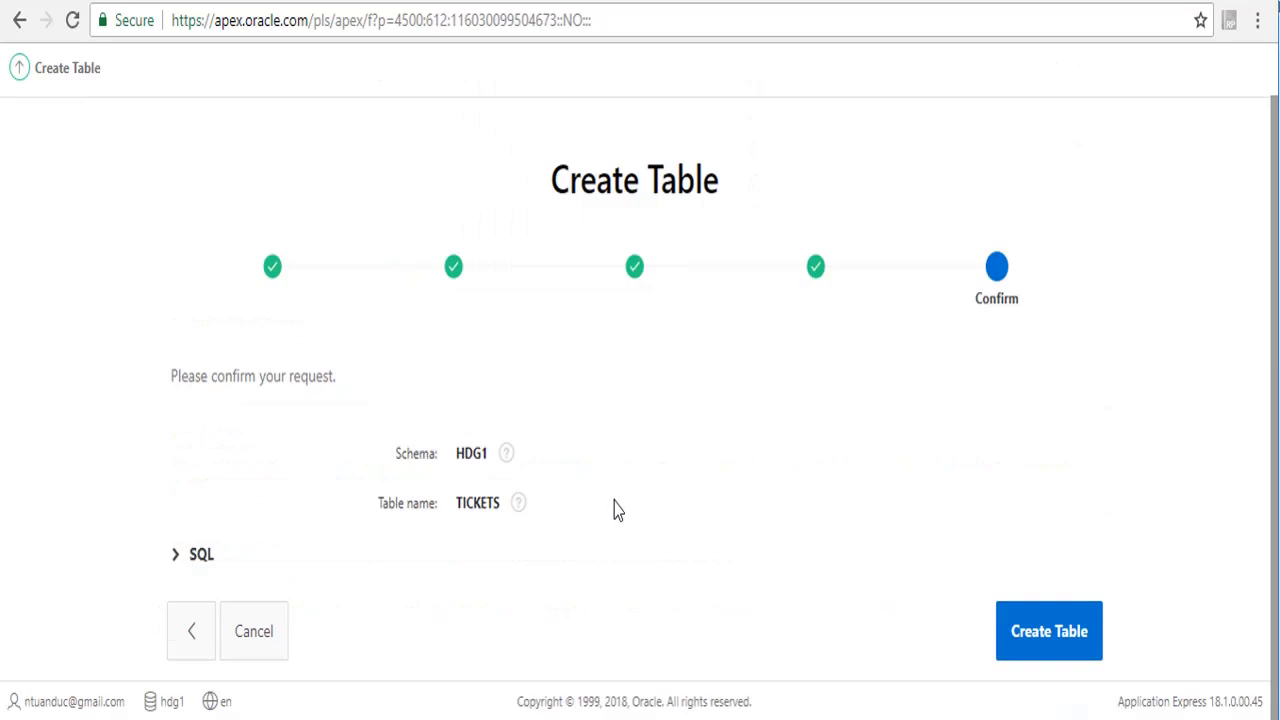
Review the generated SQL for the TICKETS table, its sequence and its trigger, and create the table.
click(175, 556)
scroll(350, 480, down, 3)
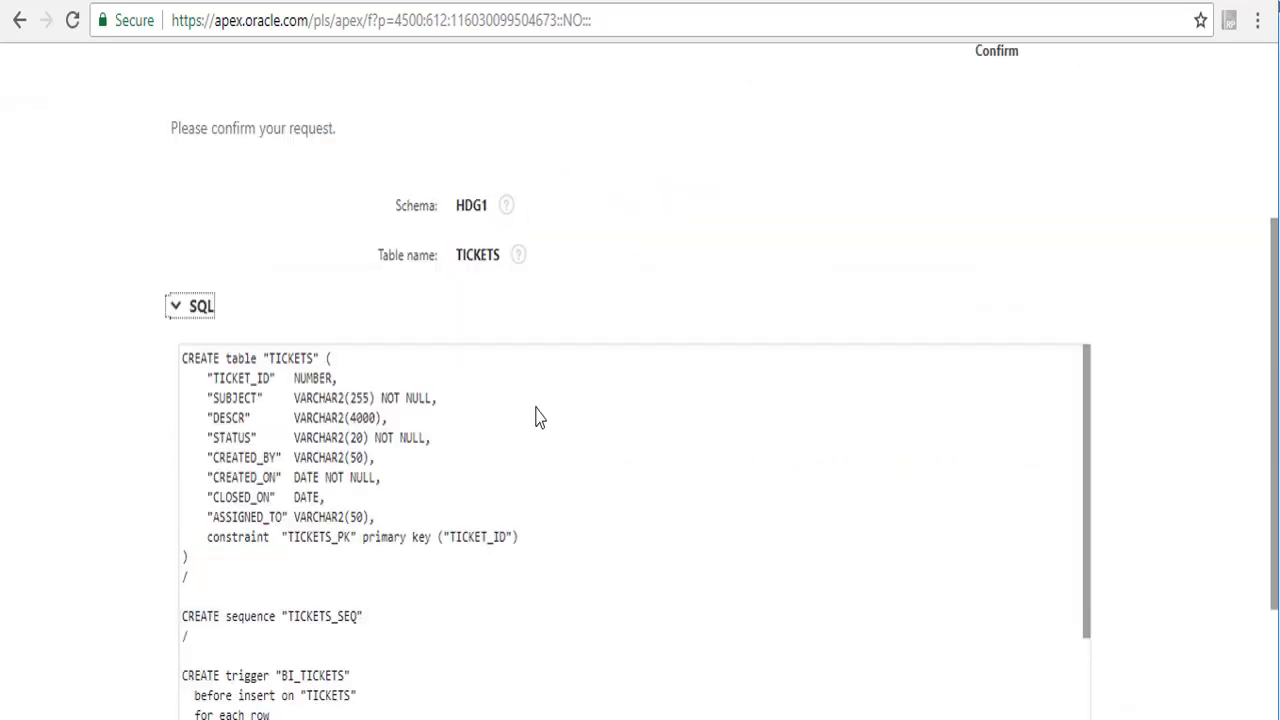
scroll(547, 405, down, 2)
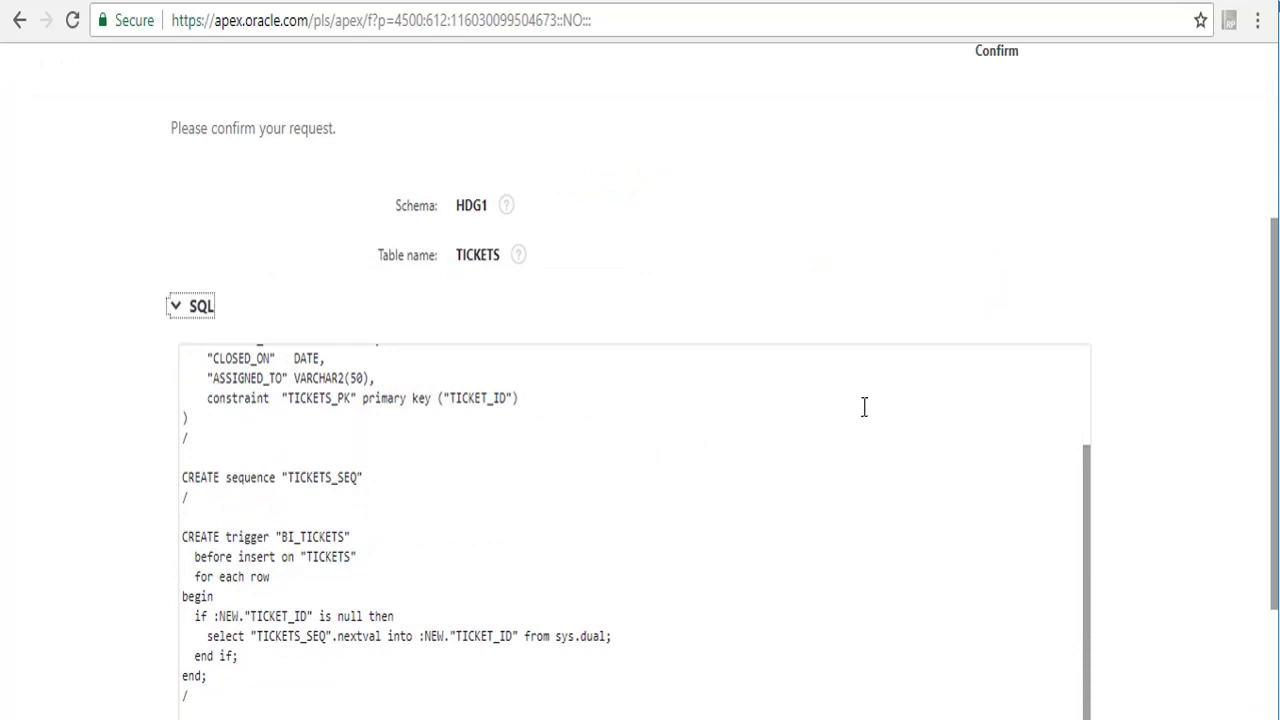
scroll(824, 412, down, 2)
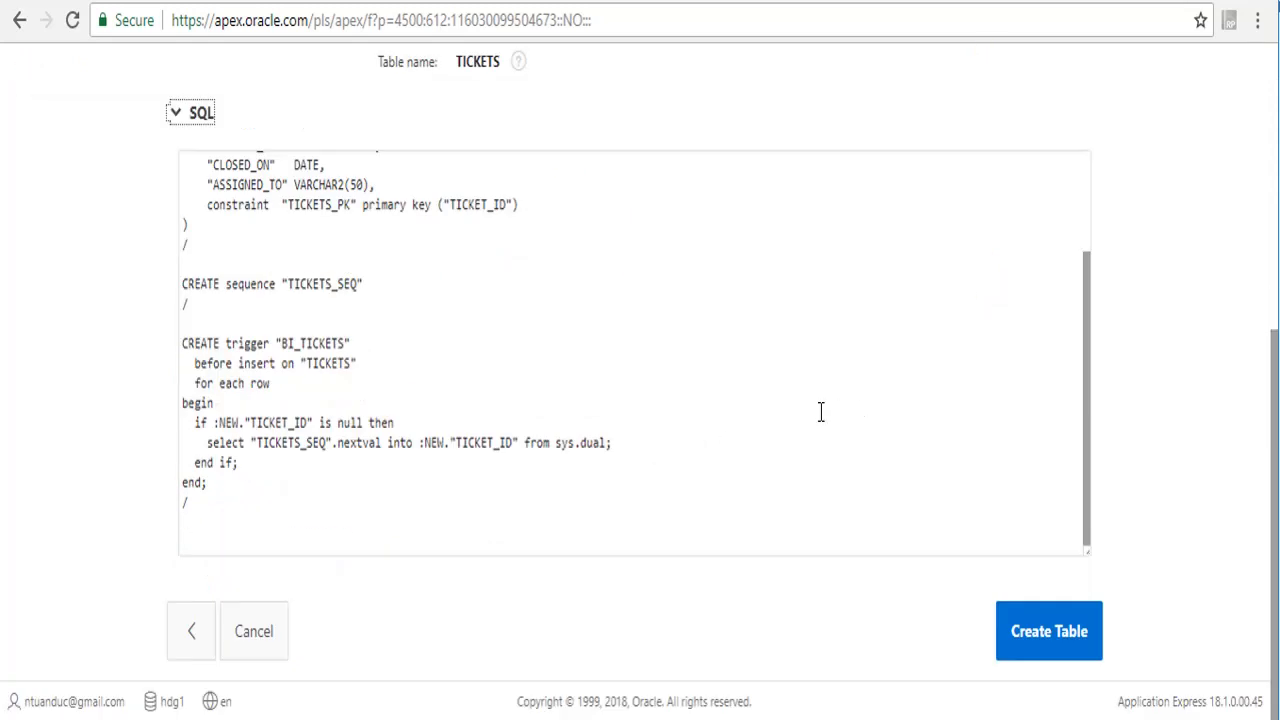
click(1065, 630)
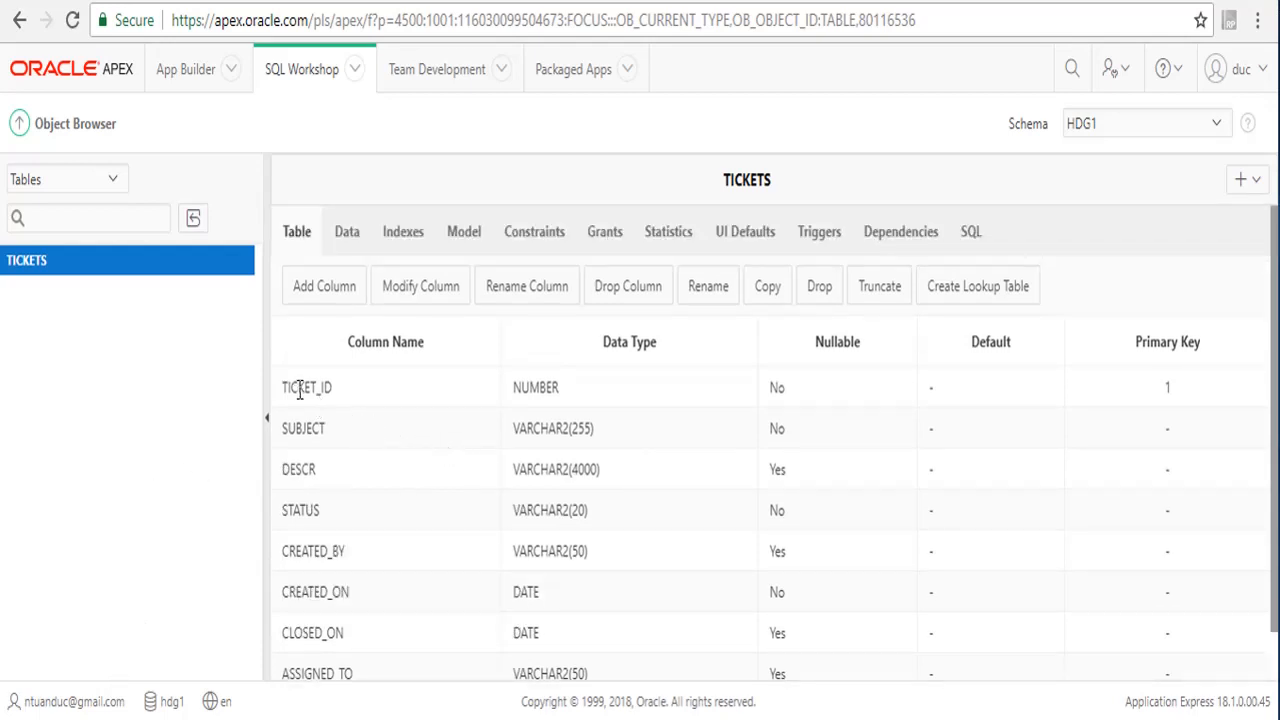
Examine the constraints defined on the TICKETS table.
click(512, 248)
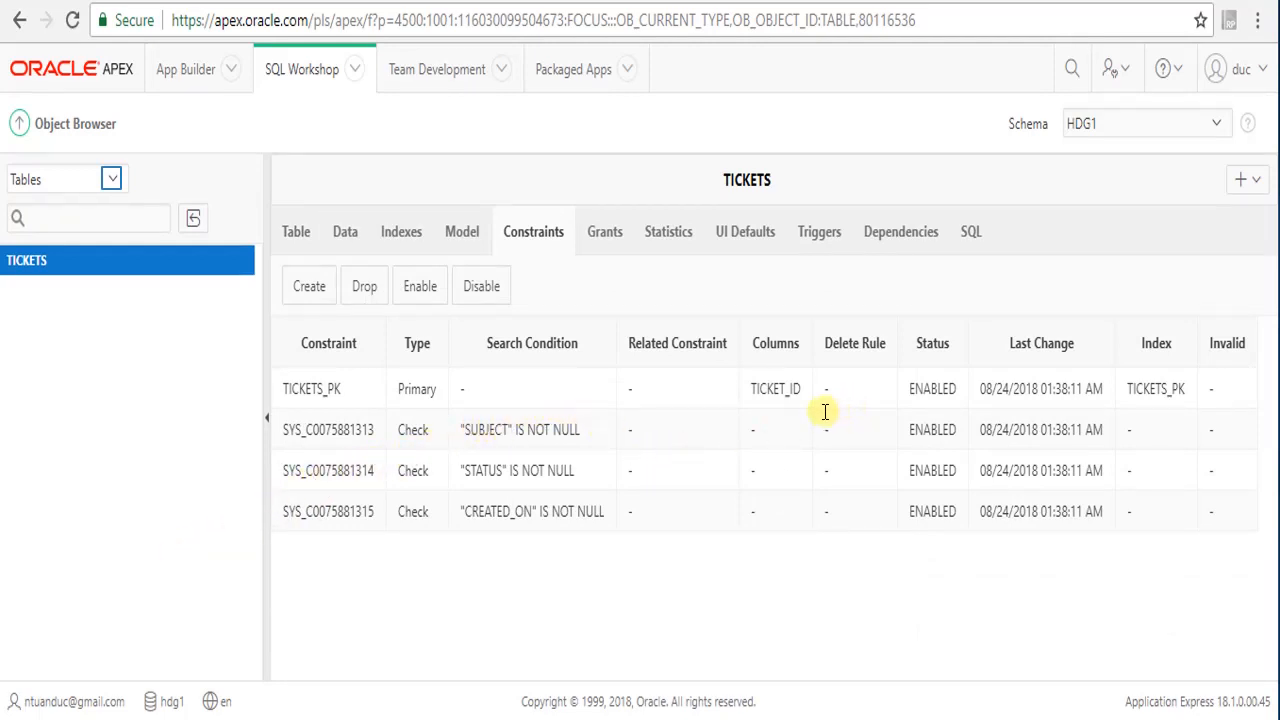
click(1052, 623)
Open the TICKETS_SEQ sequence in the Object Browser and examine its details and dependencies.
click(111, 181)
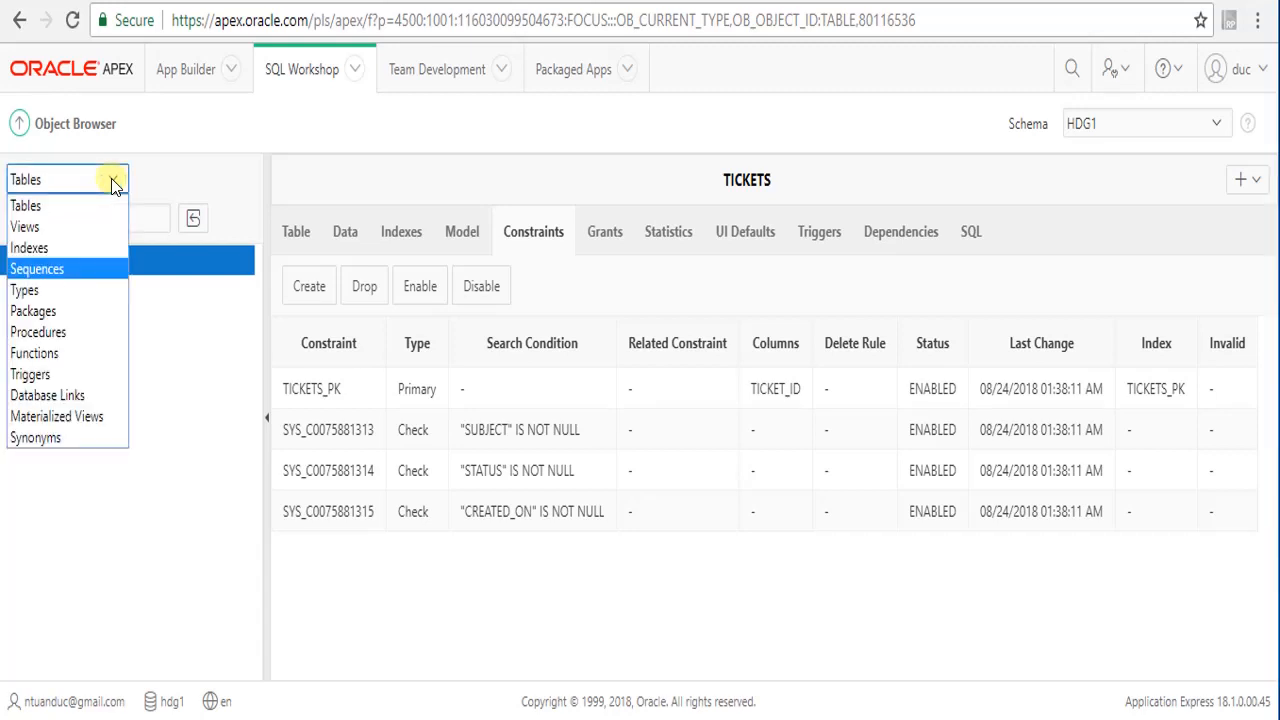
click(78, 268)
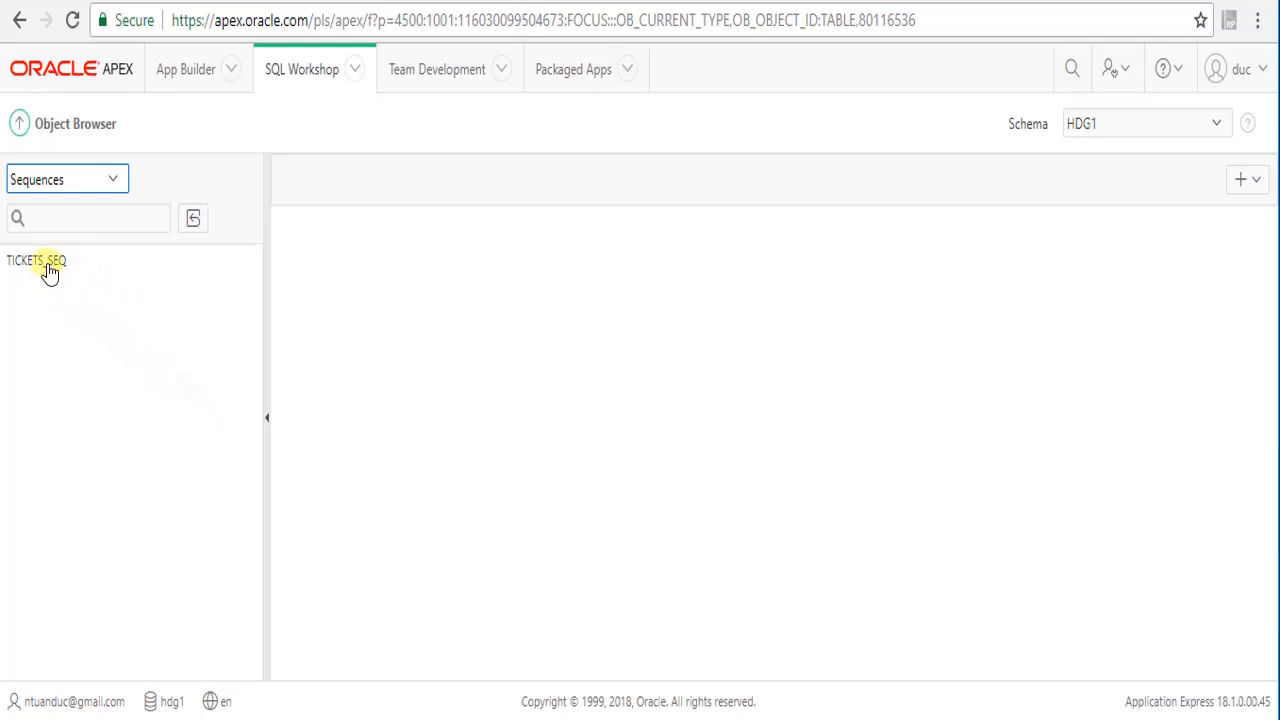
click(16, 254)
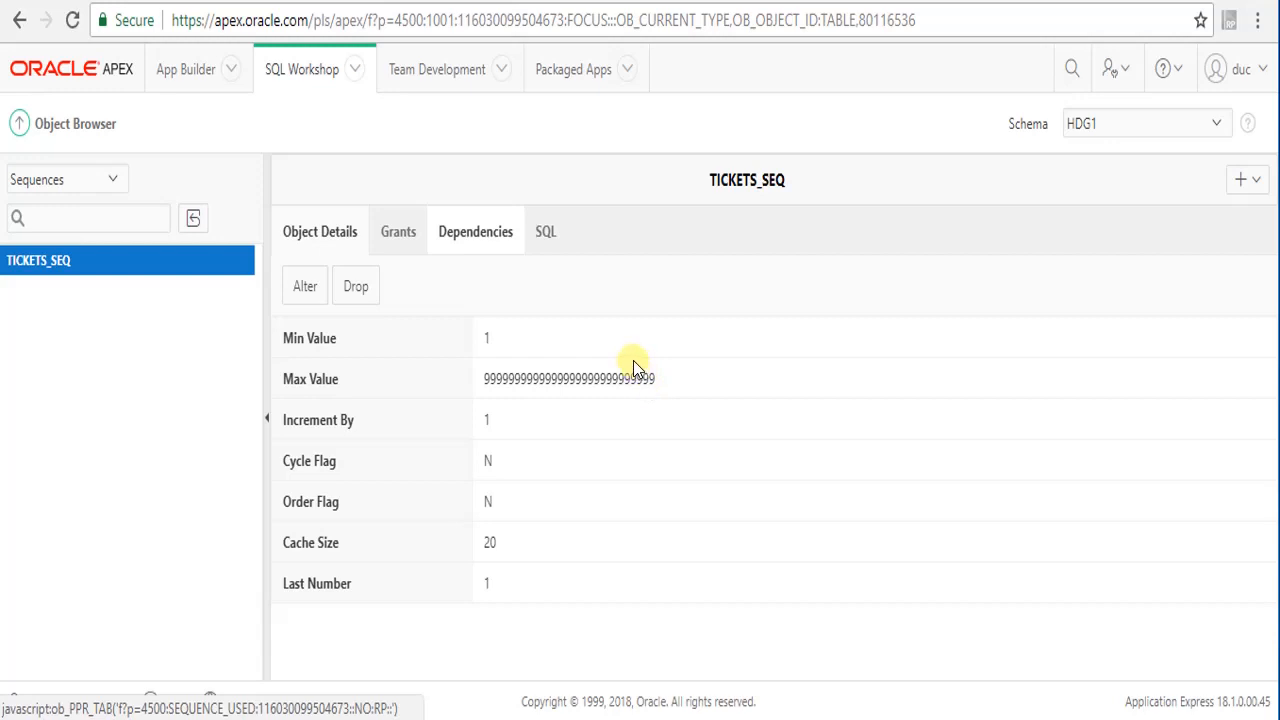
click(481, 252)
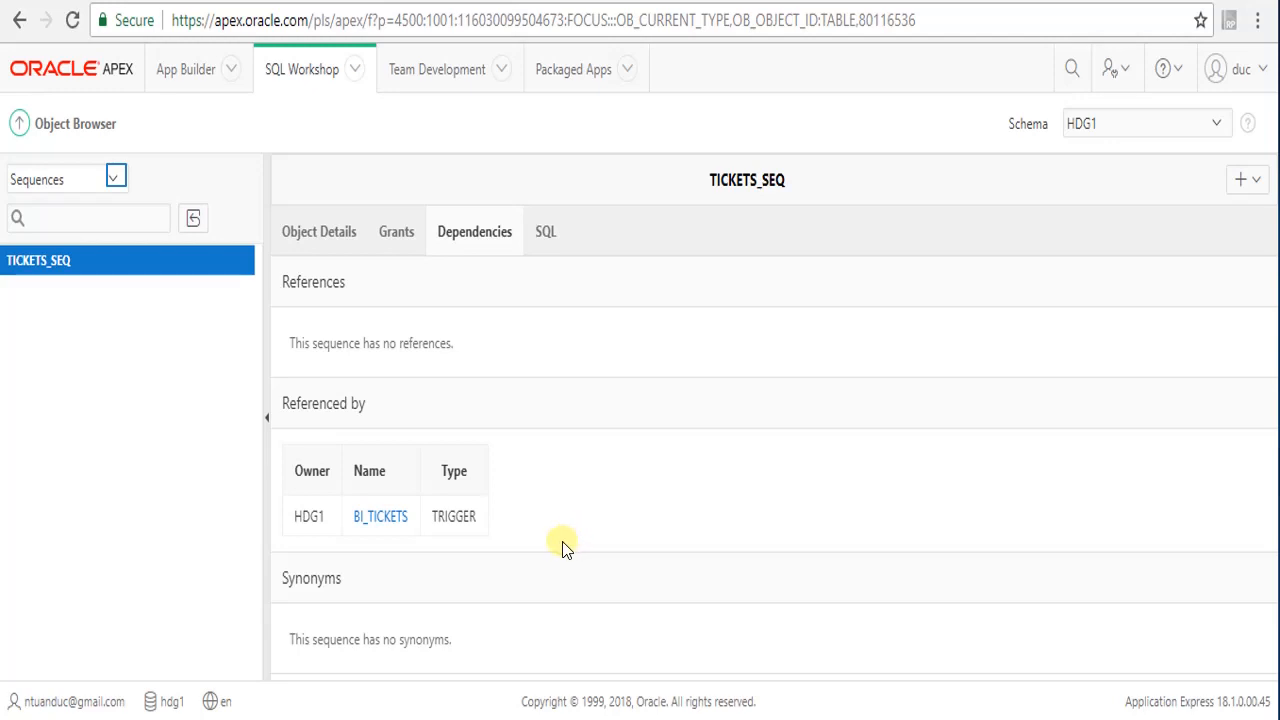
Open the BI_TICKETS trigger in the Object Browser and examine its details and source code.
click(116, 177)
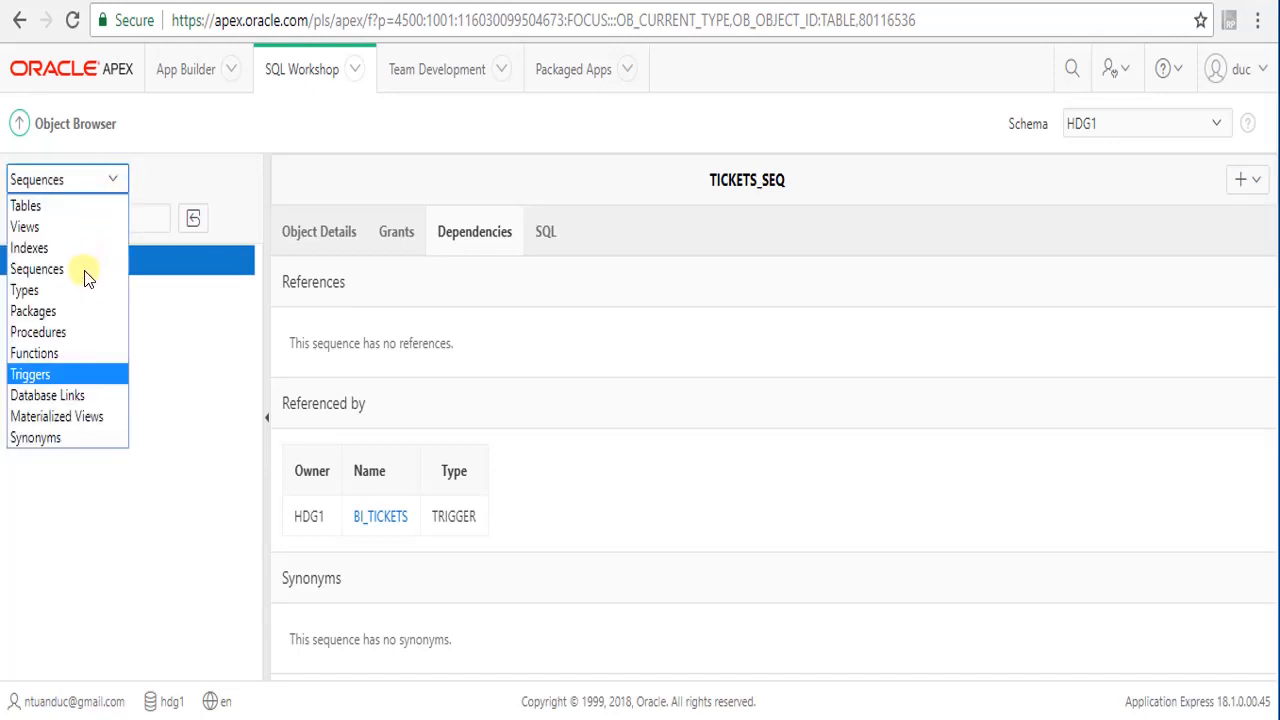
click(52, 374)
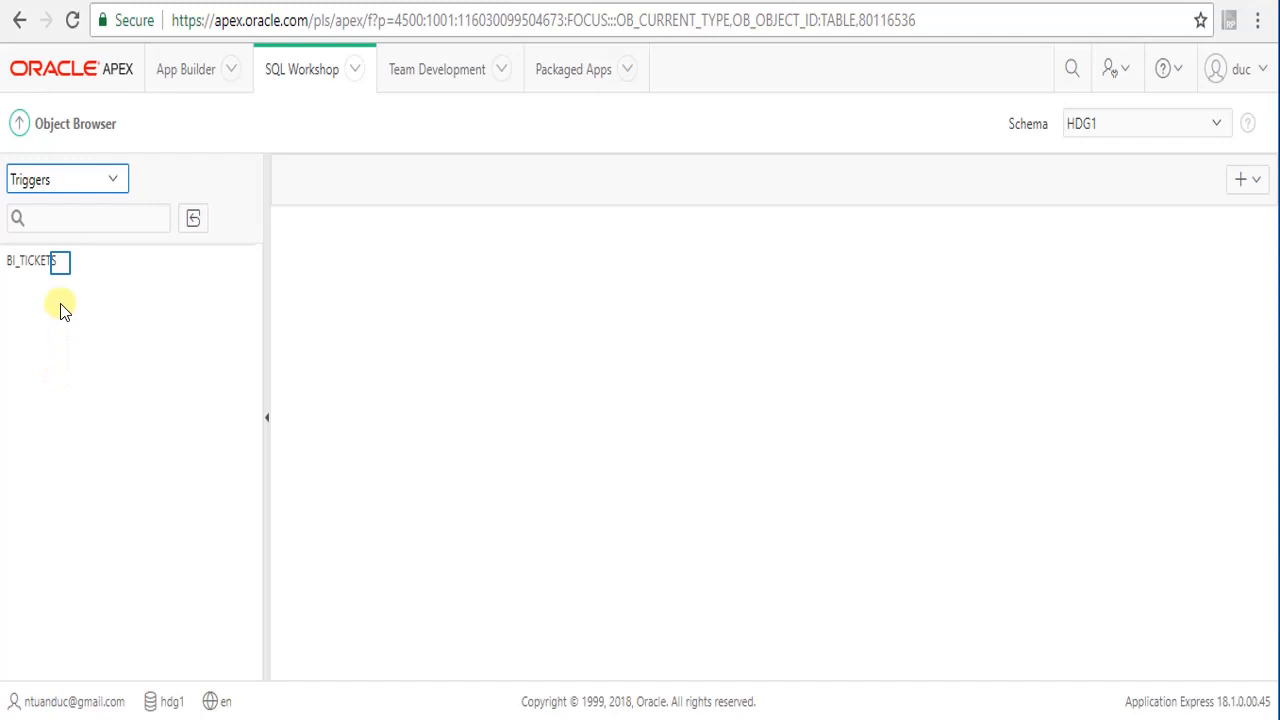
click(60, 266)
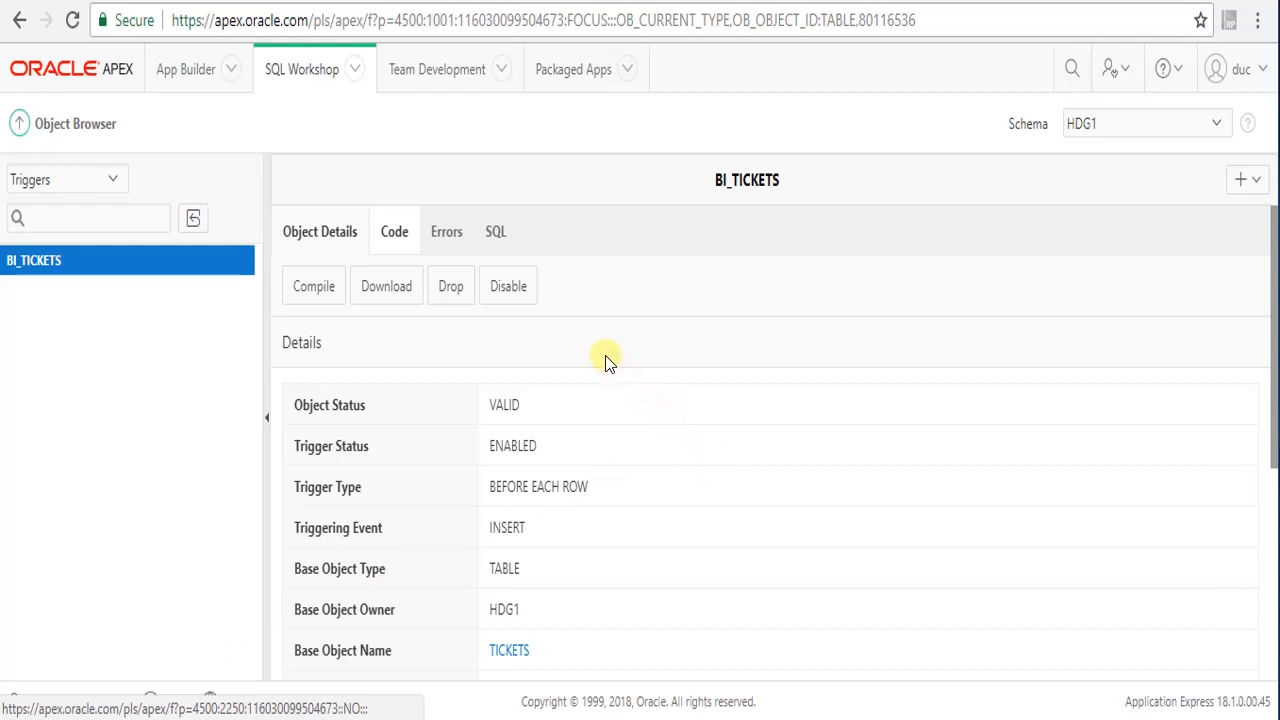
click(393, 241)
click(394, 232)
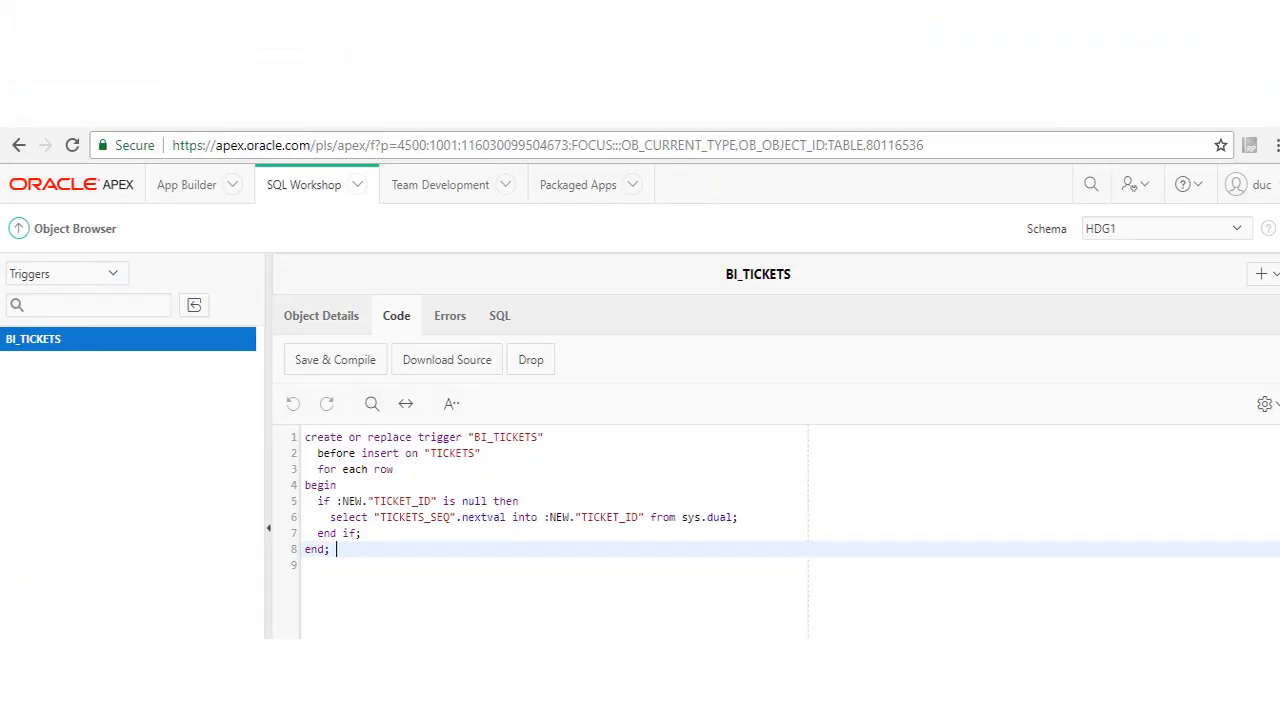